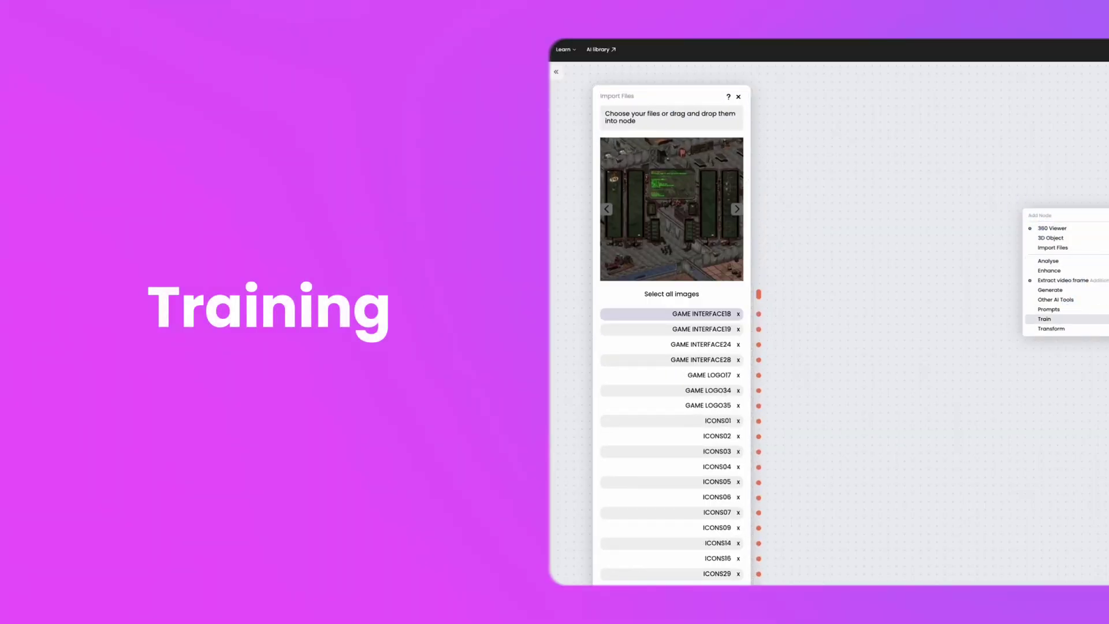
Step: Add a training node beside the Import Files node and connect all the imported images to it
left_click(1044, 319)
left_click_drag(886, 114, 955, 98)
left_click_drag(758, 293, 889, 170)
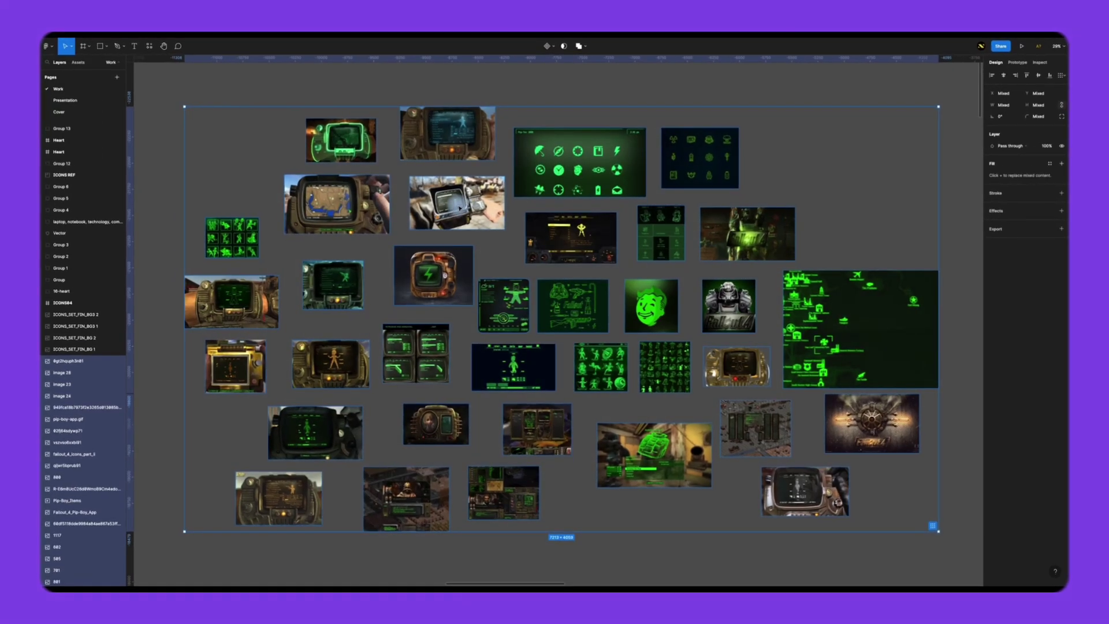
Step: Wrap each selected reference image in its own 512 px frame and set the frames' fill to black (000000)
right_click(462, 206)
mouse_move(486, 361)
left_click(545, 367)
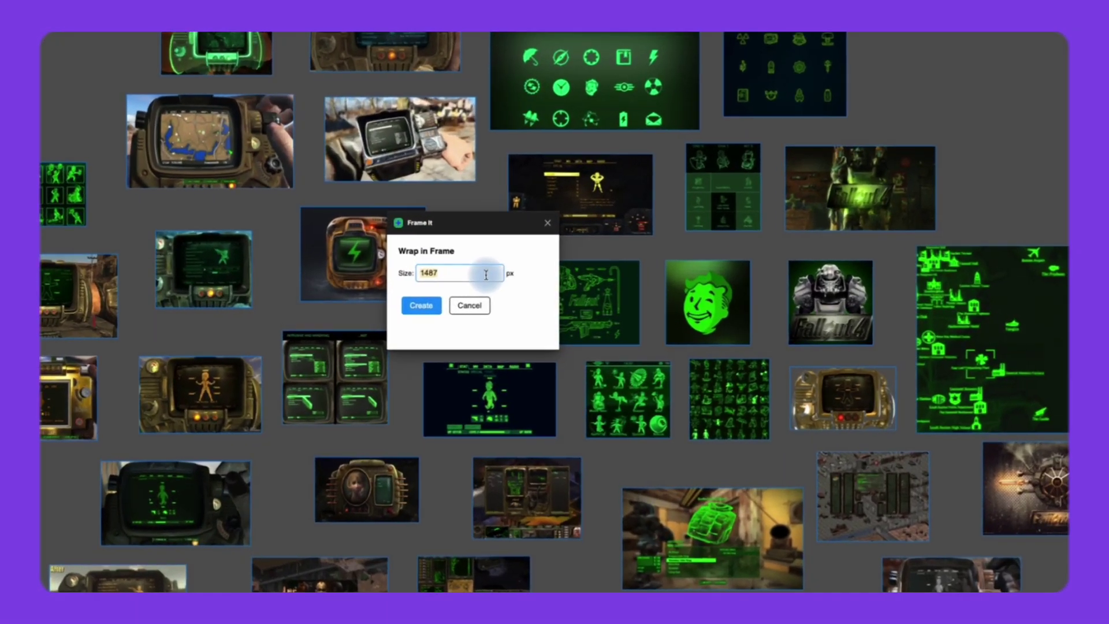
type("512")
left_click(404, 305)
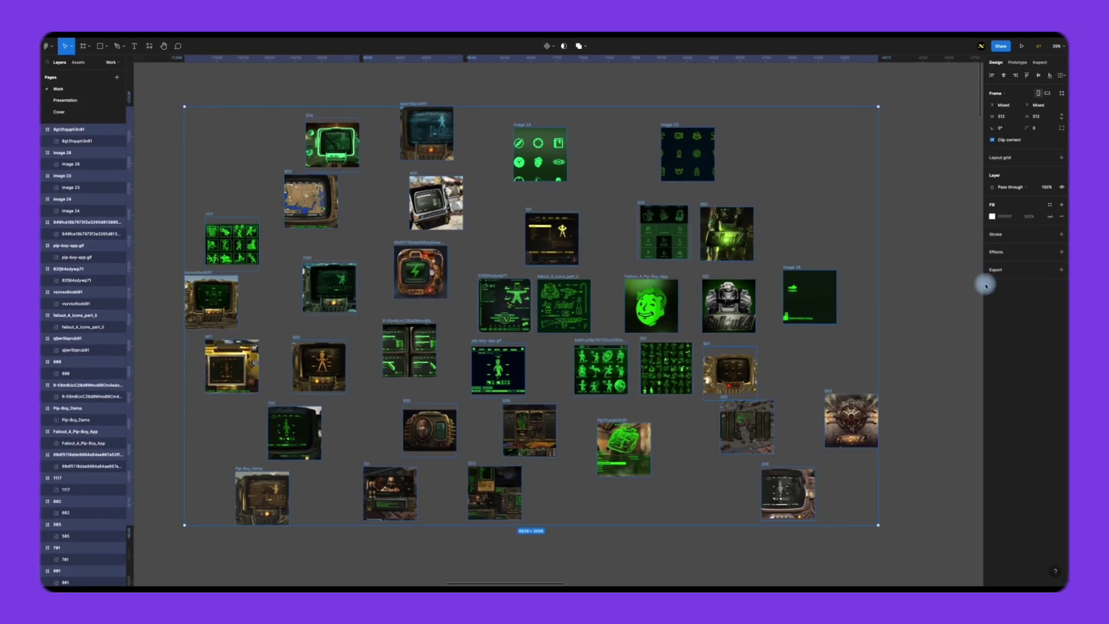
left_click(992, 217)
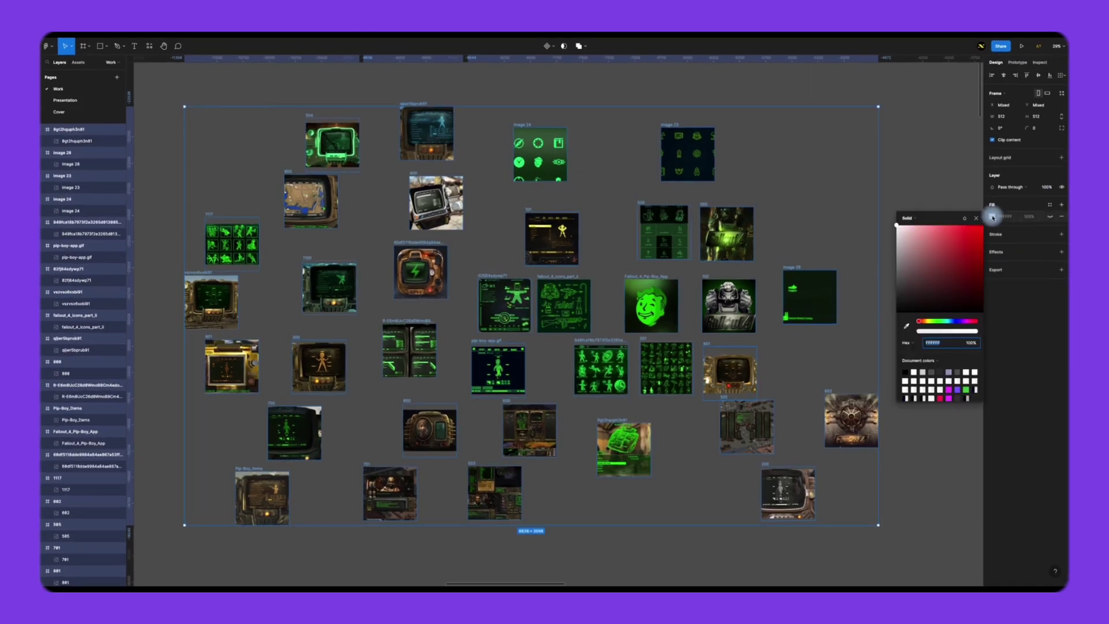
left_click(985, 215)
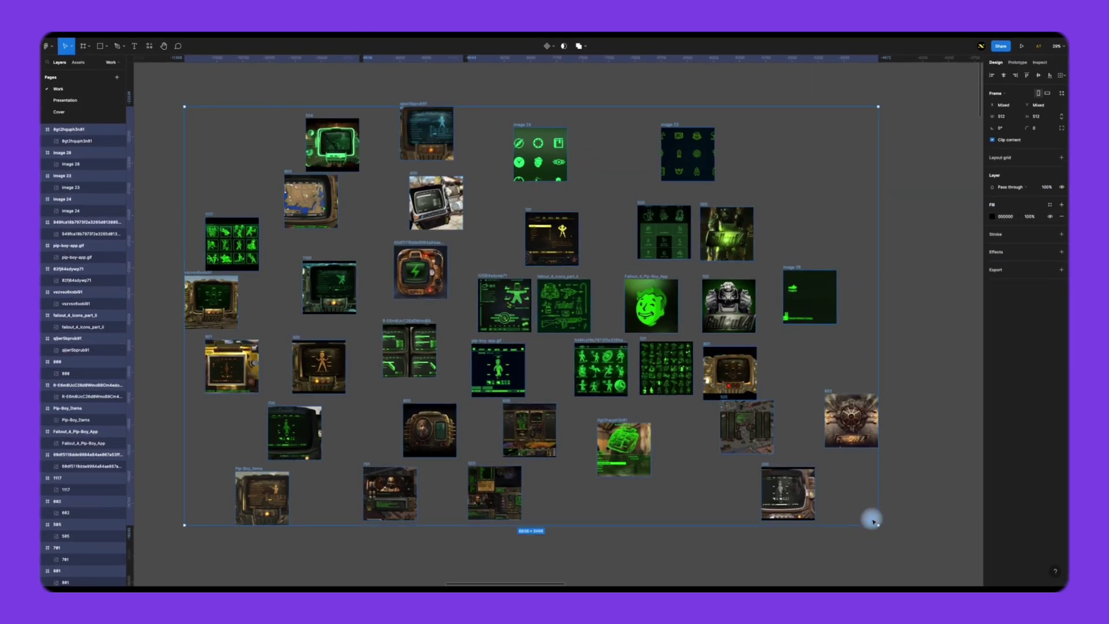
Step: Arrange the framed reference images into an evenly spaced grid
key("shift+a")
left_click_drag(785, 284, 641, 282)
scroll(642, 282, "left", 2)
left_click(896, 166)
Step: Reposition the blue items screen and the two top-row icon sheets inside their frames
scroll(391, 108, "up", 6)
left_click_drag(390, 263, 375, 265)
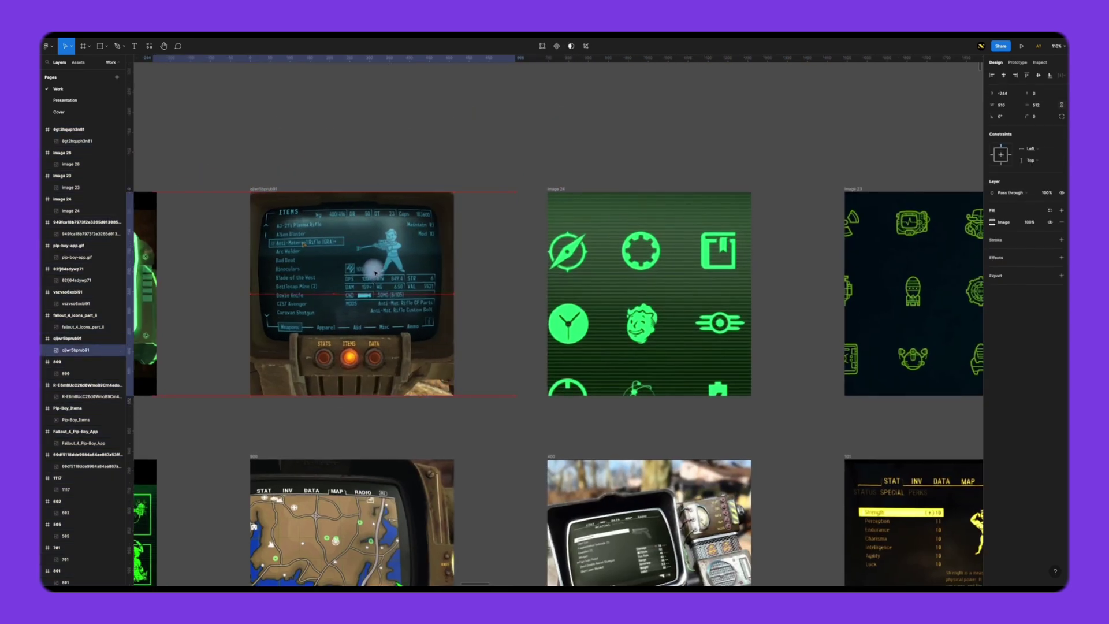
left_click_drag(653, 331, 661, 308)
scroll(658, 296, "right", 5)
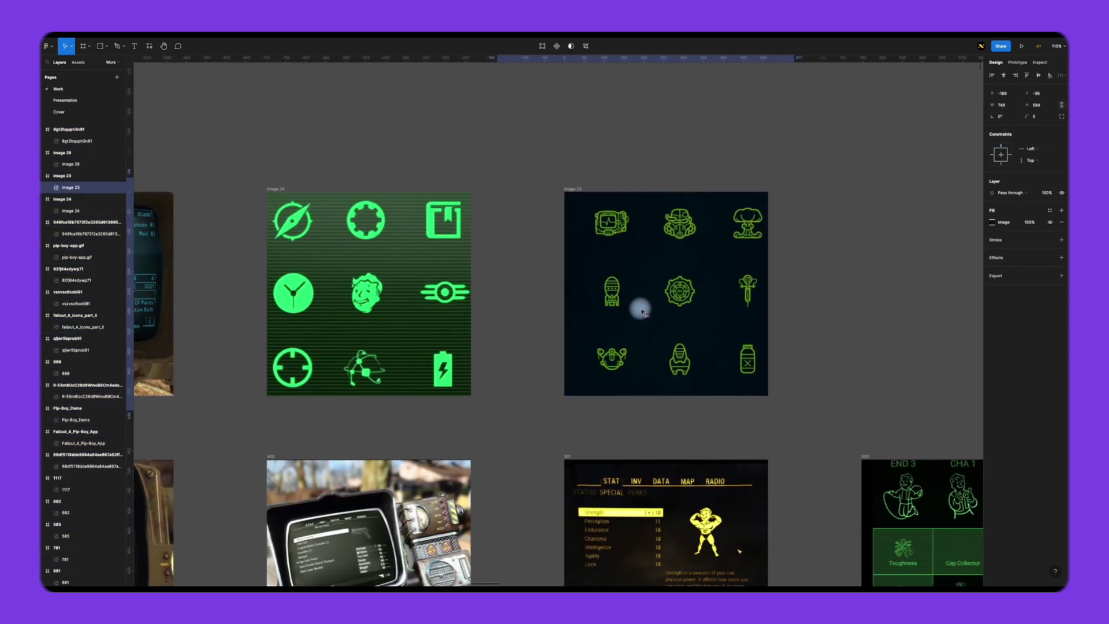
Step: Reposition the second-row screenshots, including the brown map screen, inside their frames
scroll(633, 308, "down", 5)
left_click(709, 310)
scroll(707, 310, "left", 10)
left_click(676, 332)
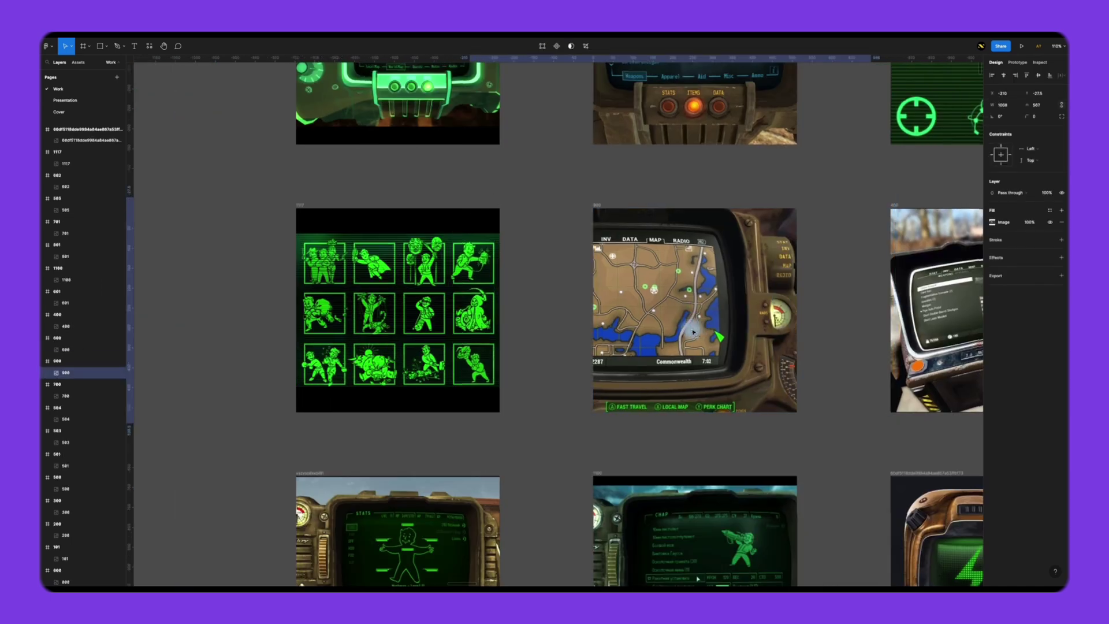
left_click(552, 309)
Step: Reposition the large green map inside its frame so the cluster of building icons and place names fills it
scroll(552, 309, "down", 8)
scroll(552, 310, "right", 15)
scroll(552, 312, "up", 4)
scroll(552, 312, "right", 4)
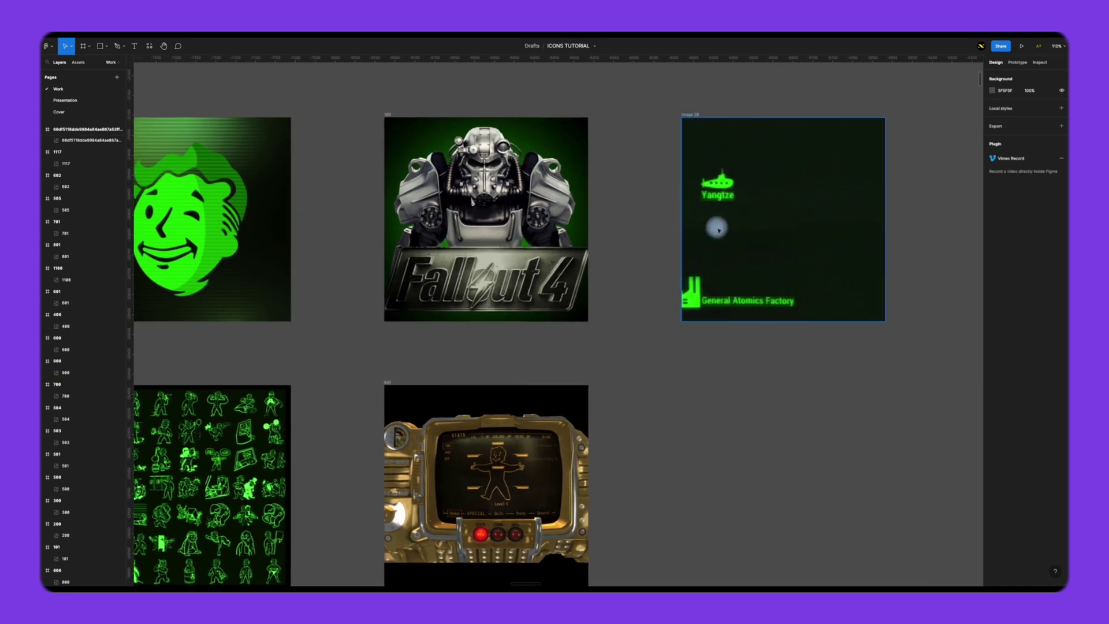
left_click(727, 315)
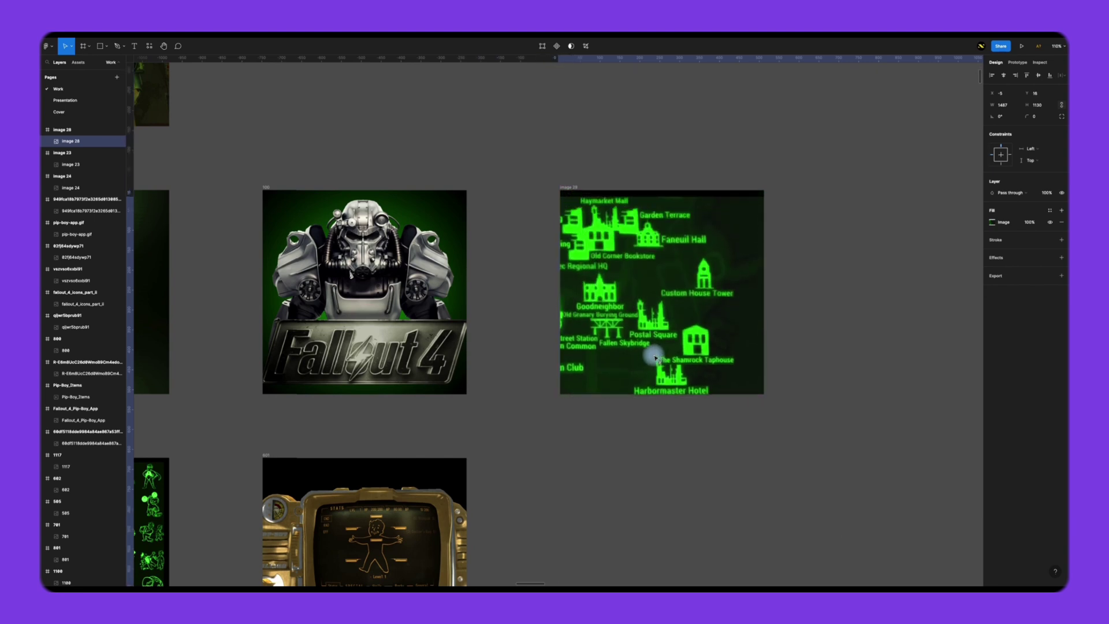
Step: Reposition the four-screen comparison image and the gold device image inside their frames
scroll(656, 355, "down", 6)
scroll(655, 355, "left", 8)
left_click(617, 379)
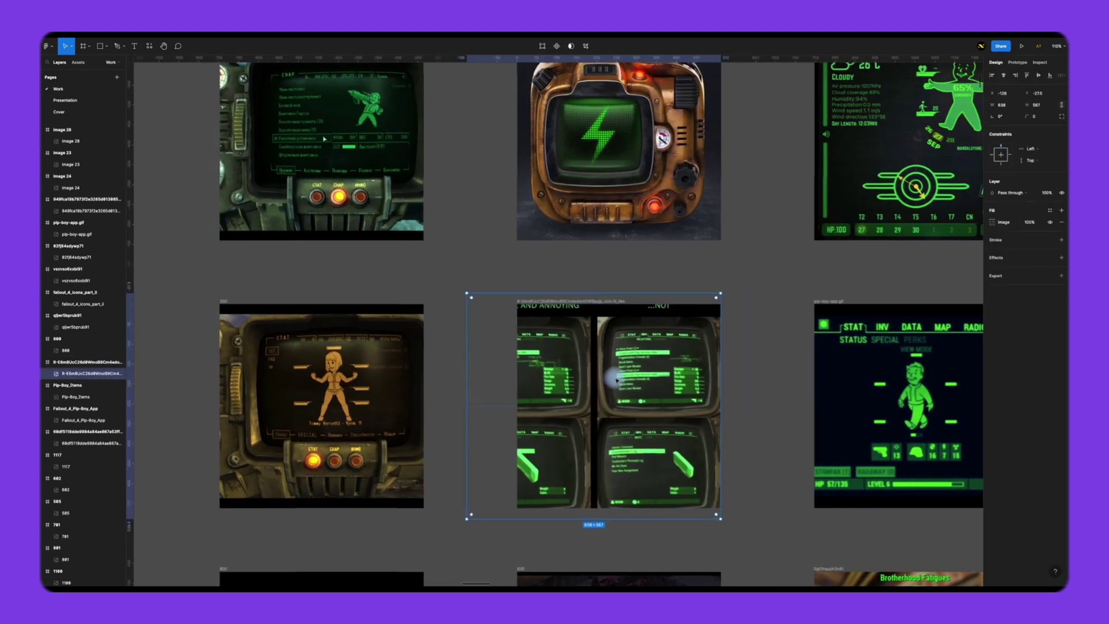
left_click_drag(616, 379, 615, 364)
left_click(510, 324)
scroll(510, 324, "left", 6)
scroll(510, 324, "down", 2)
left_click(484, 335)
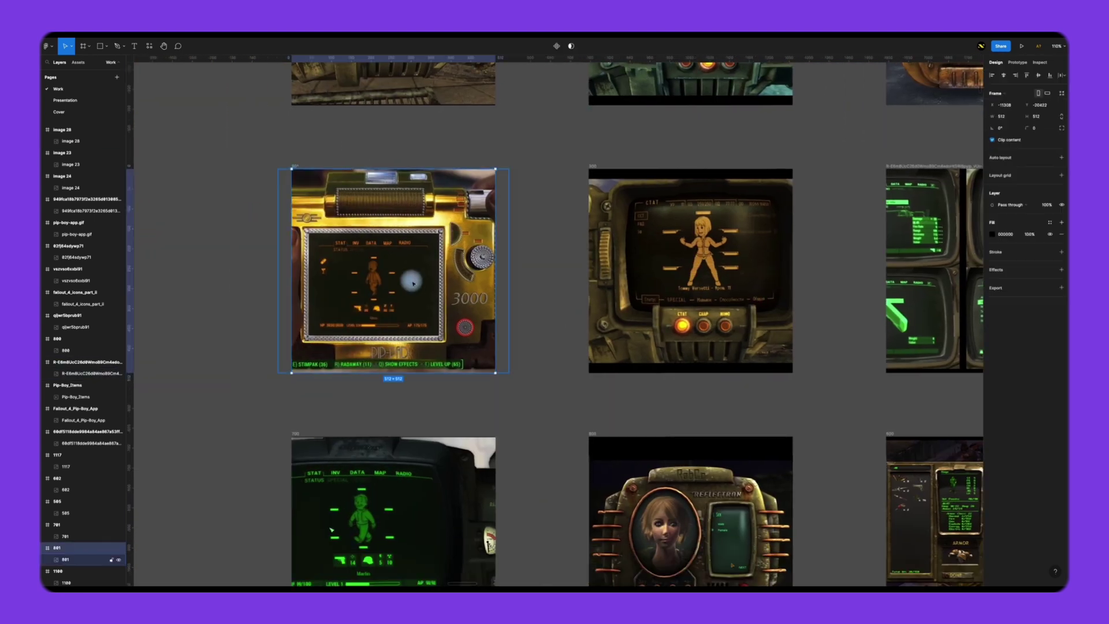
Step: Reposition the images of the remaining lower-row frames so their main subjects sit centred
scroll(507, 446, "down", 3)
double_click(388, 386)
left_click_drag(389, 385, 358, 386)
left_click(570, 231)
scroll(547, 270, "right", 16)
scroll(547, 271, "down", 4)
scroll(548, 272, "left", 12)
scroll(546, 269, "down", 10)
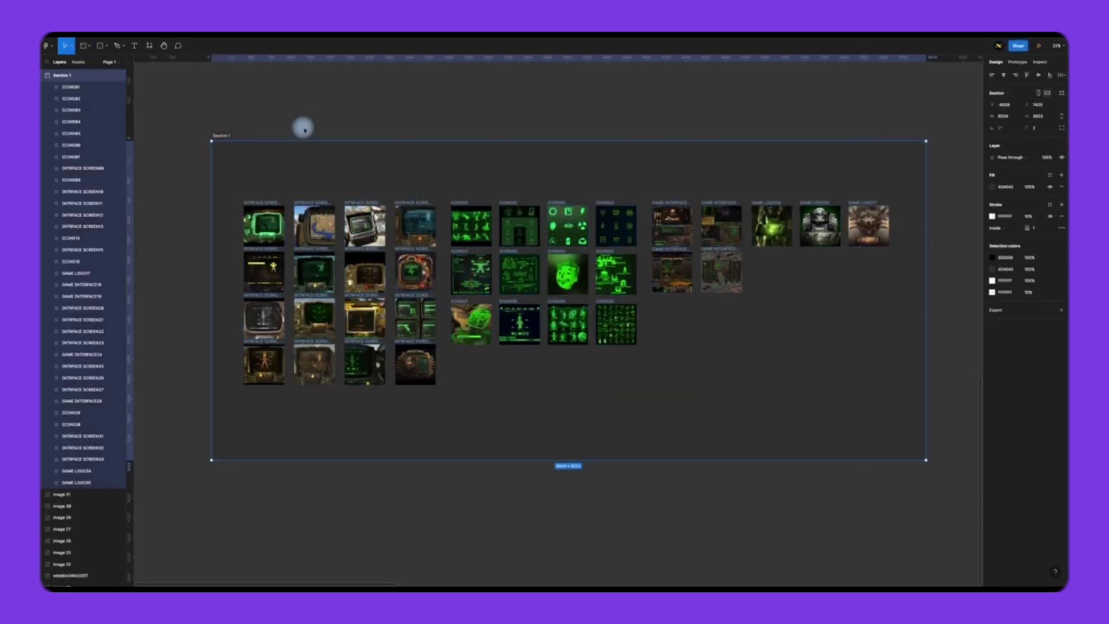
Step: Select all the sorted reference frames in Section 1 and export them
left_click(302, 123)
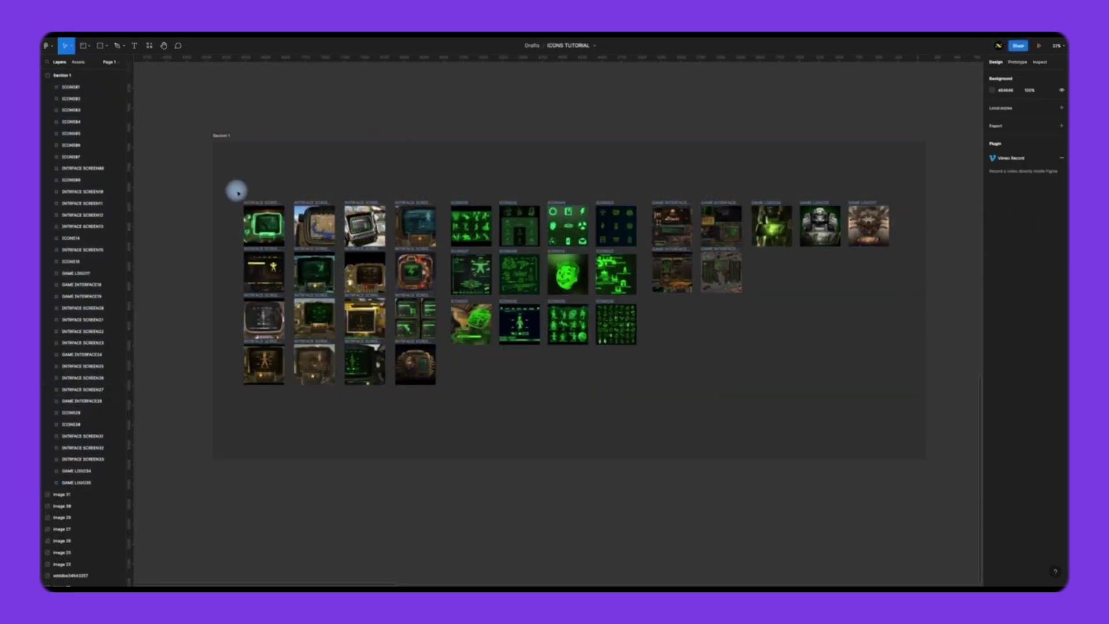
left_click_drag(235, 185, 904, 414)
left_click(999, 310)
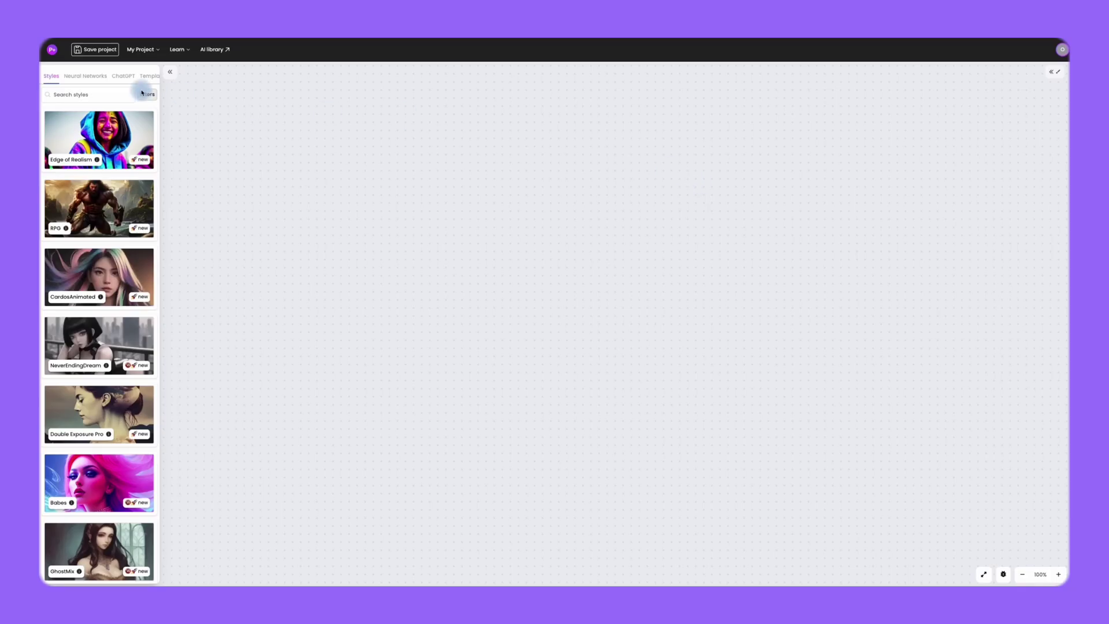
Step: Add an Import Files node to the empty Phygital+ canvas and dismiss its instruction card
left_click(93, 76)
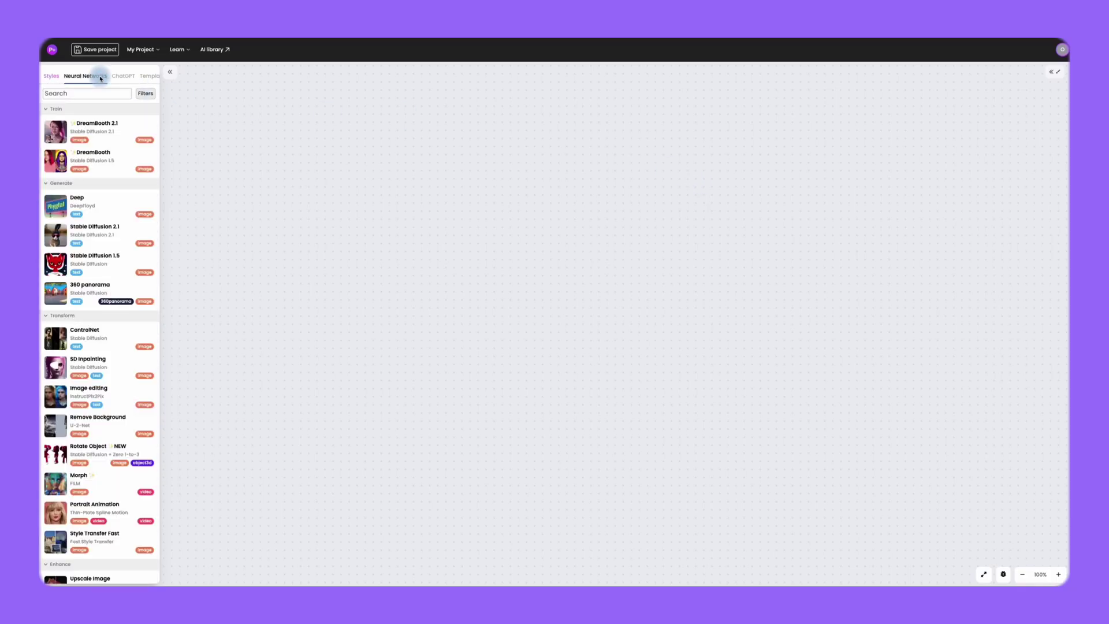
right_click(383, 254)
left_click(437, 289)
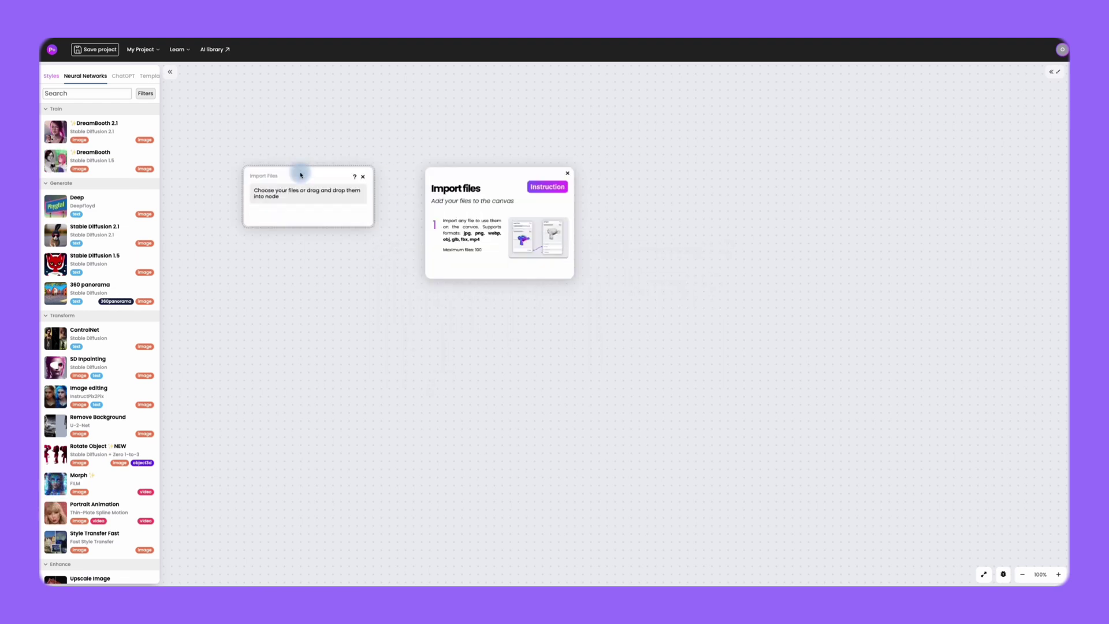
left_click(546, 172)
Step: Load all the exported reference images into the Import Files node and move the node up on the canvas
left_click(304, 192)
left_click(321, 233)
double_click(374, 210)
left_click_drag(354, 197, 801, 409)
left_click(785, 418)
left_click_drag(274, 175, 265, 84)
scroll(265, 84, "up", 2)
Step: Add a DreamBooth training node, place it beside the Import Files node and dismiss its instruction card
right_click(637, 209)
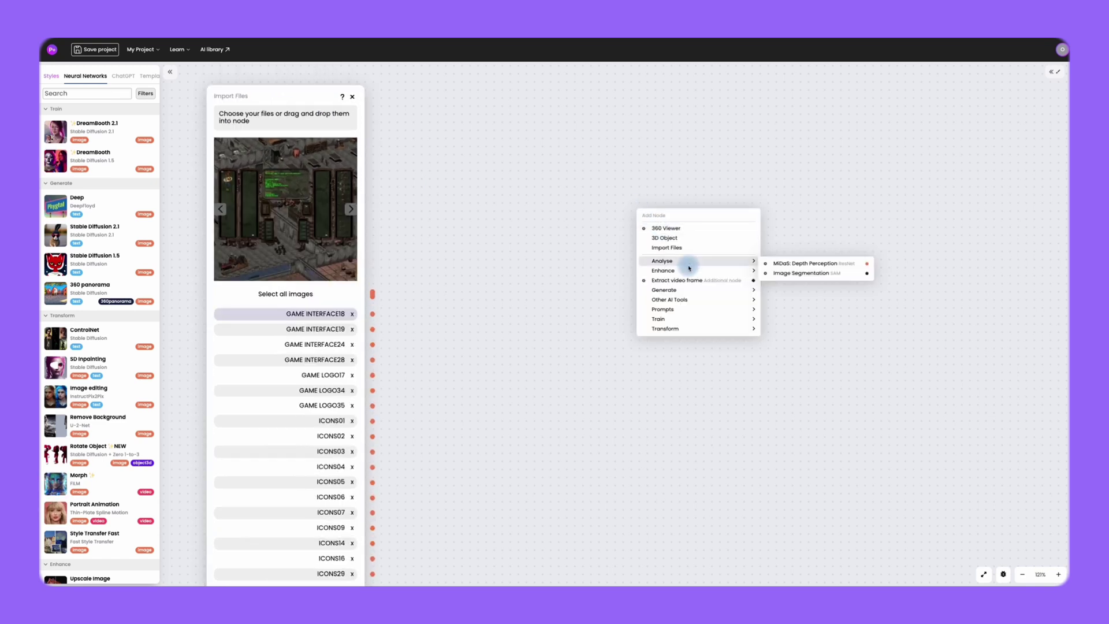
mouse_move(747, 318)
left_click(810, 320)
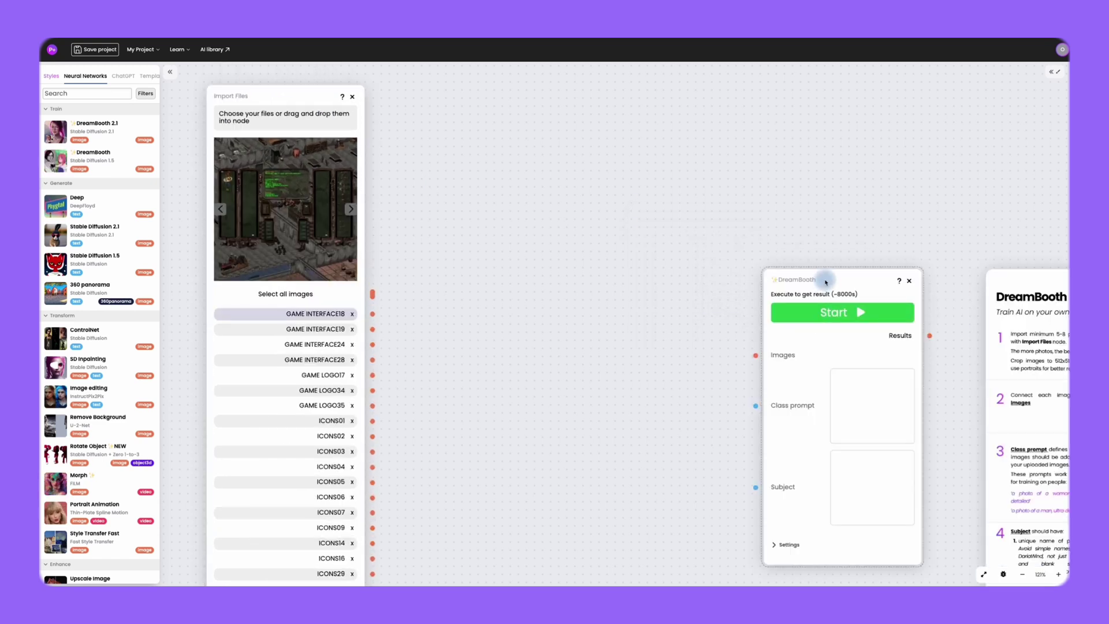
left_click_drag(825, 281, 574, 98)
left_click(908, 91)
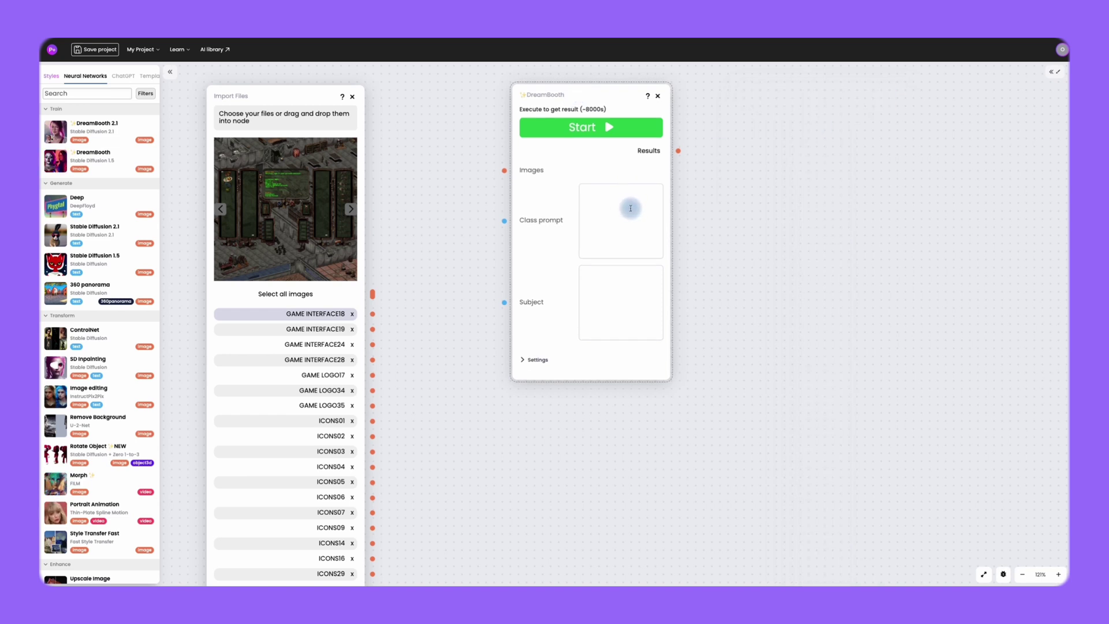
Step: Feed all imported images into DreamBooth, with class prompt "style of game" and subject "in the style of Fallout game"
left_click_drag(372, 294, 510, 169)
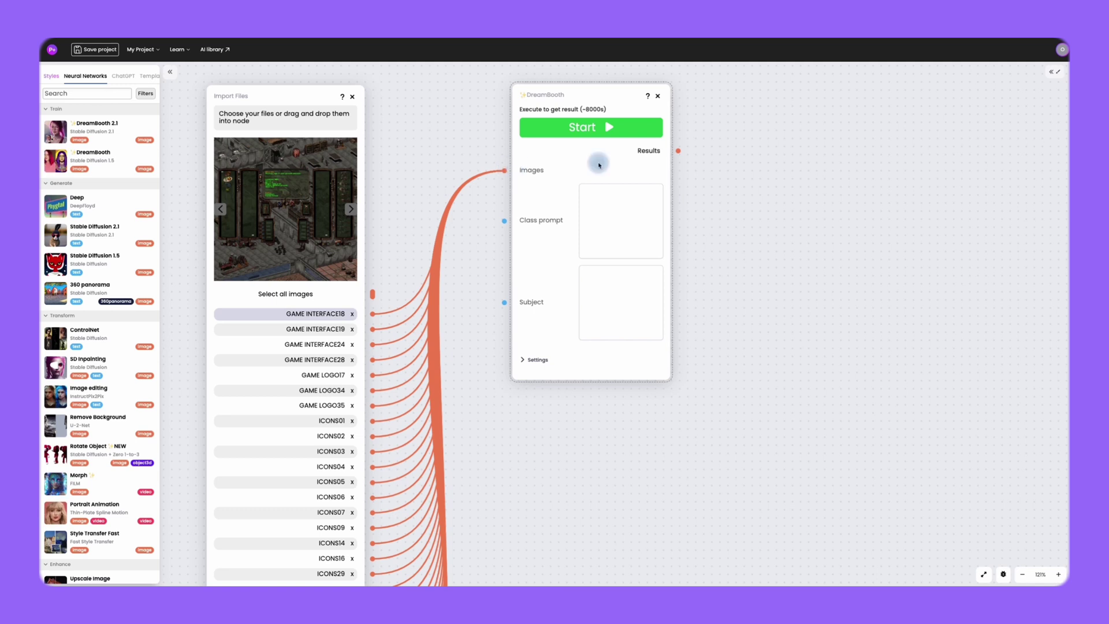
left_click(614, 216)
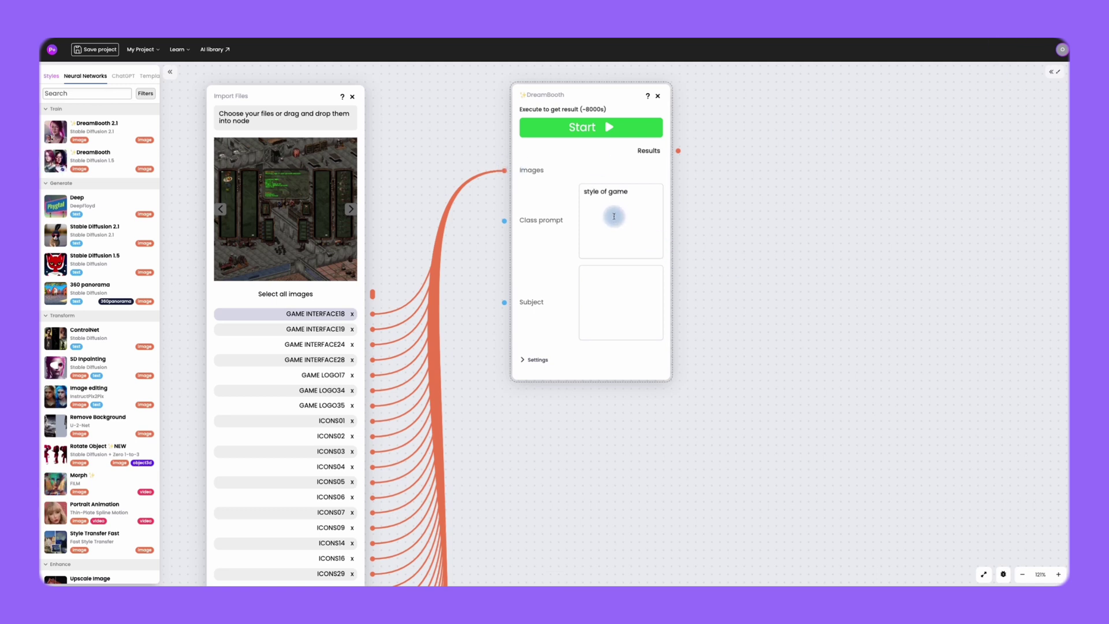
left_click(947, 76)
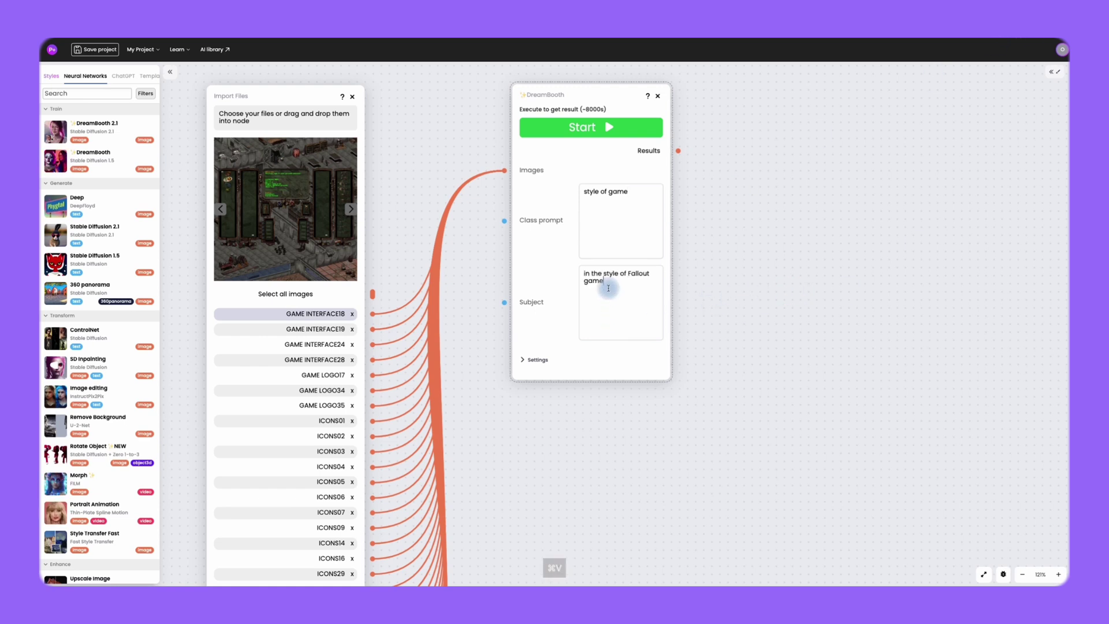
Step: Expand the DreamBooth node's training parameters and start the training
left_click(522, 359)
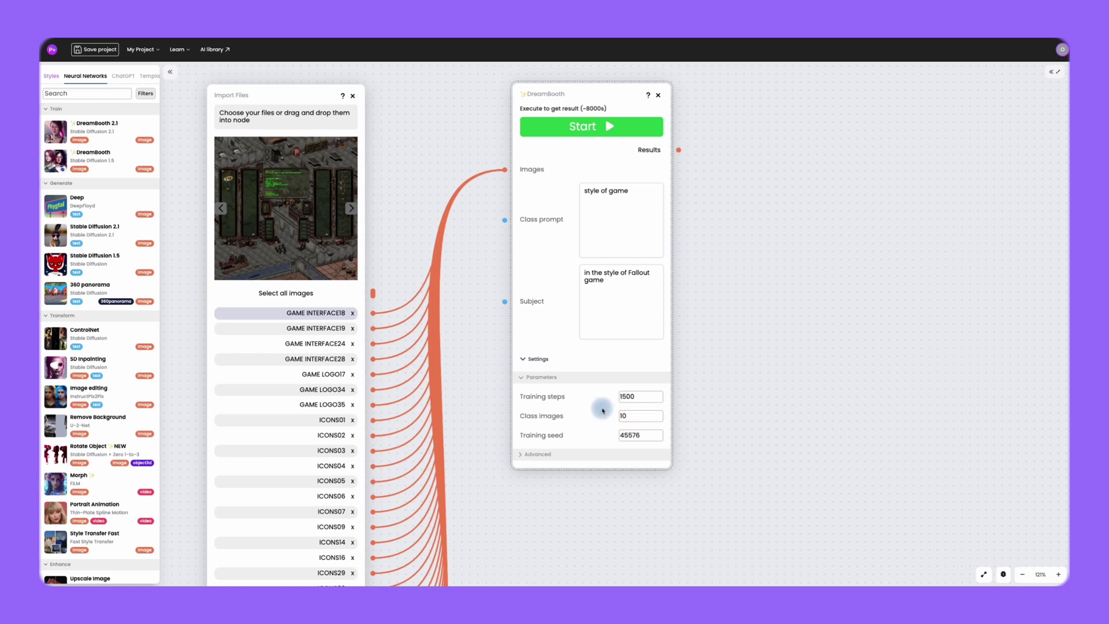
left_click(593, 131)
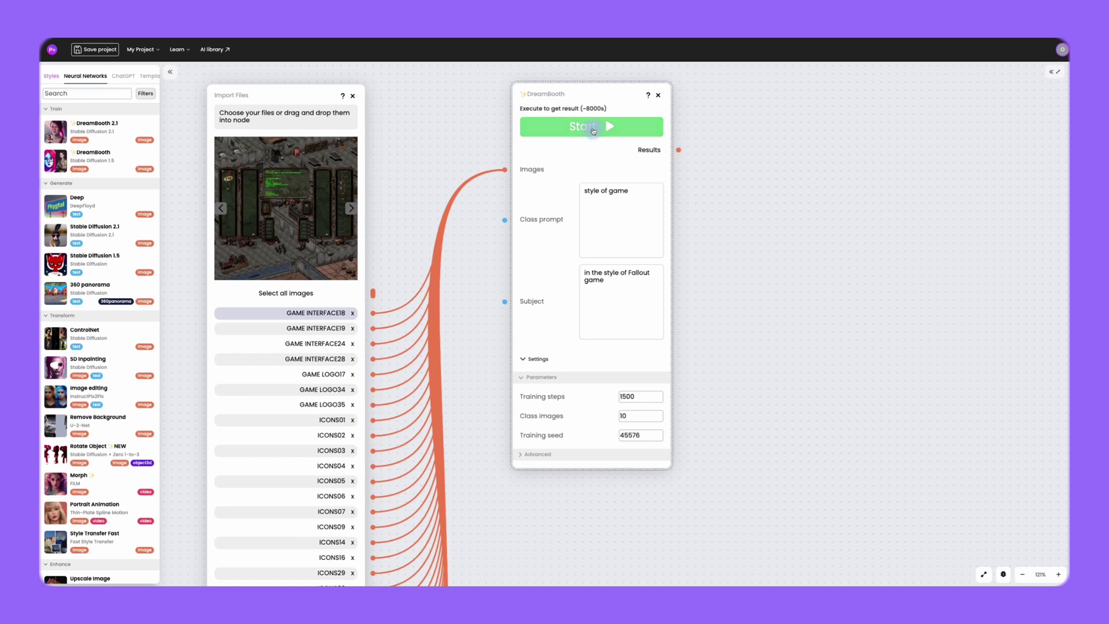
left_click(593, 128)
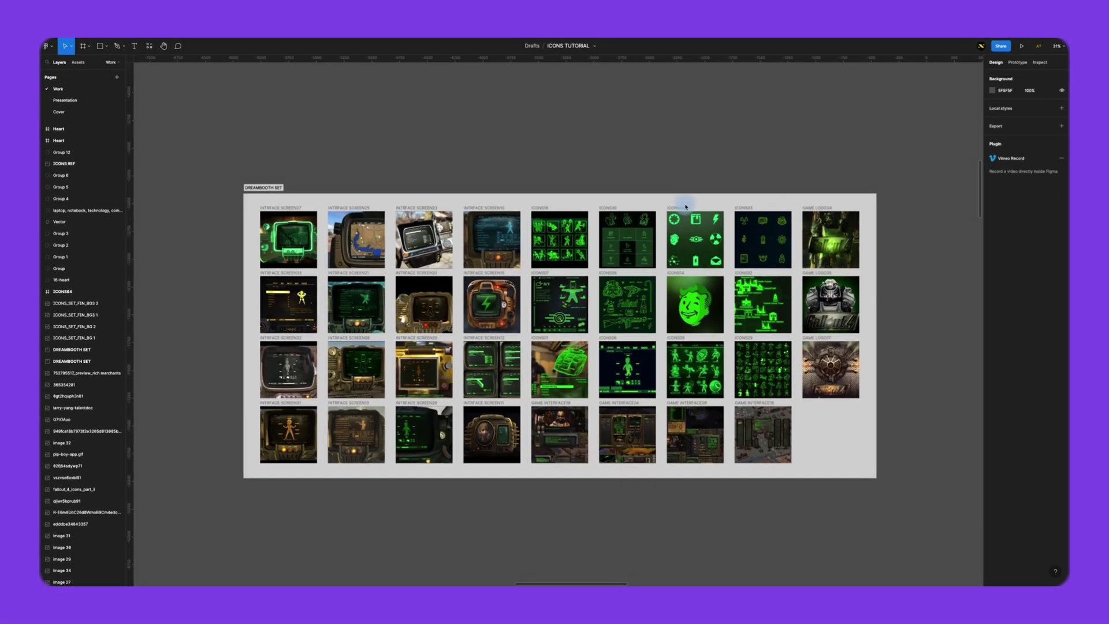
Step: Pick the icon sheets from Figma's DREAMBOOTH SET and load ICONS03, ICONS04 and ICONS05 into separate Import Files nodes in Phygital+
left_click(677, 210)
left_click(743, 209, "shift")
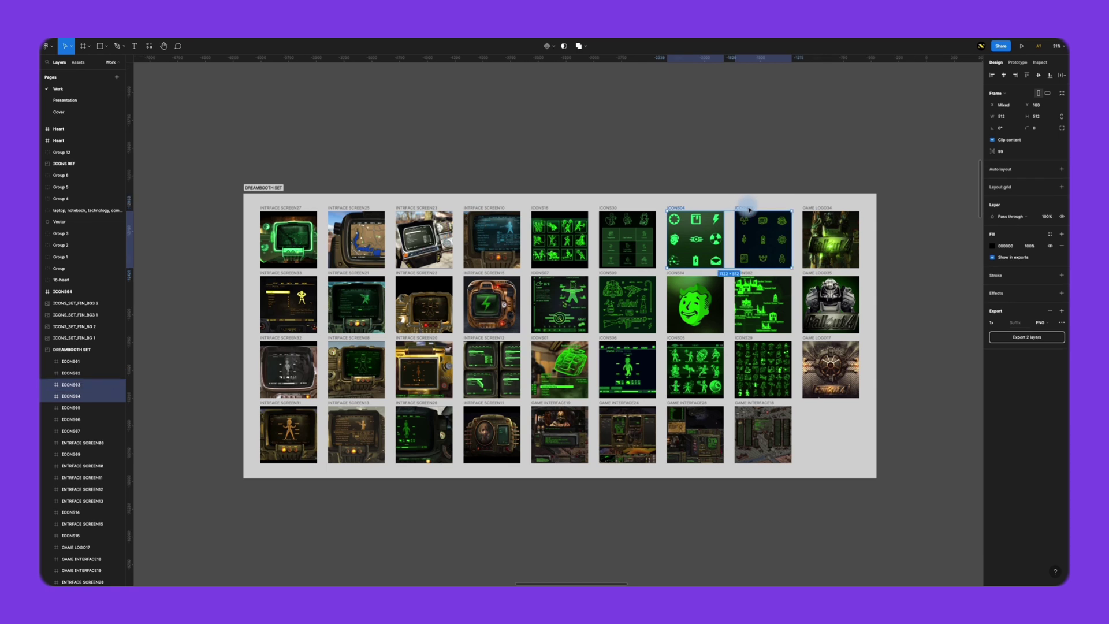
left_click_drag(744, 211, 489, 91)
left_click_drag(676, 338, 551, 90)
left_click_drag(707, 66, 391, 157)
left_click_drag(487, 113, 551, 112)
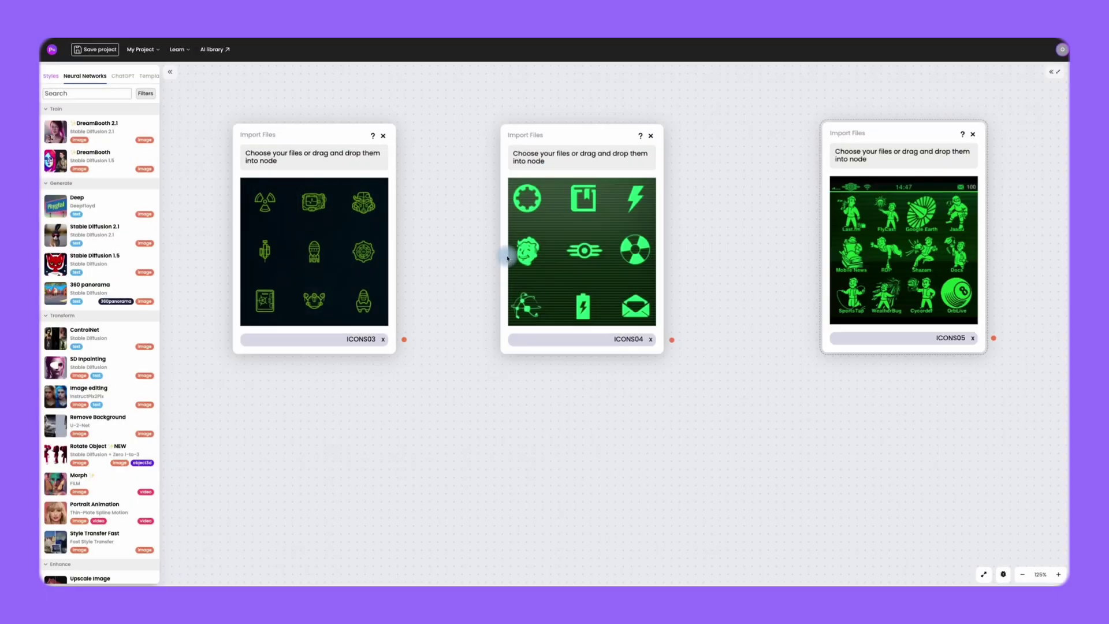
scroll(439, 314, "down", 1)
Step: Add a Describe Image node, place it below the ICONS04 node and expand its settings
right_click(440, 306)
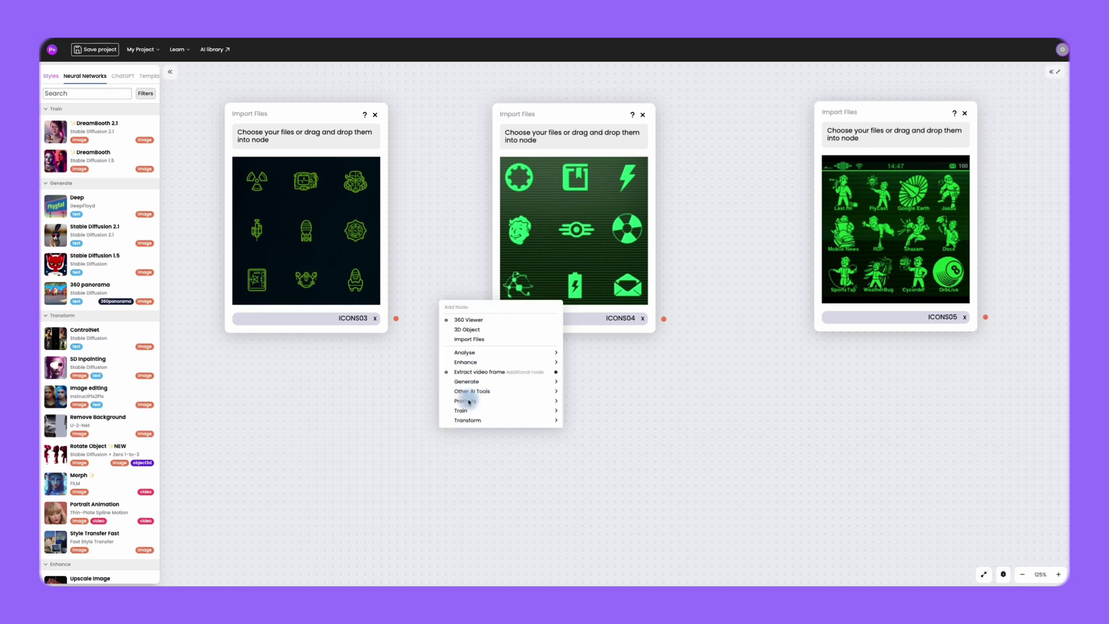
mouse_move(465, 403)
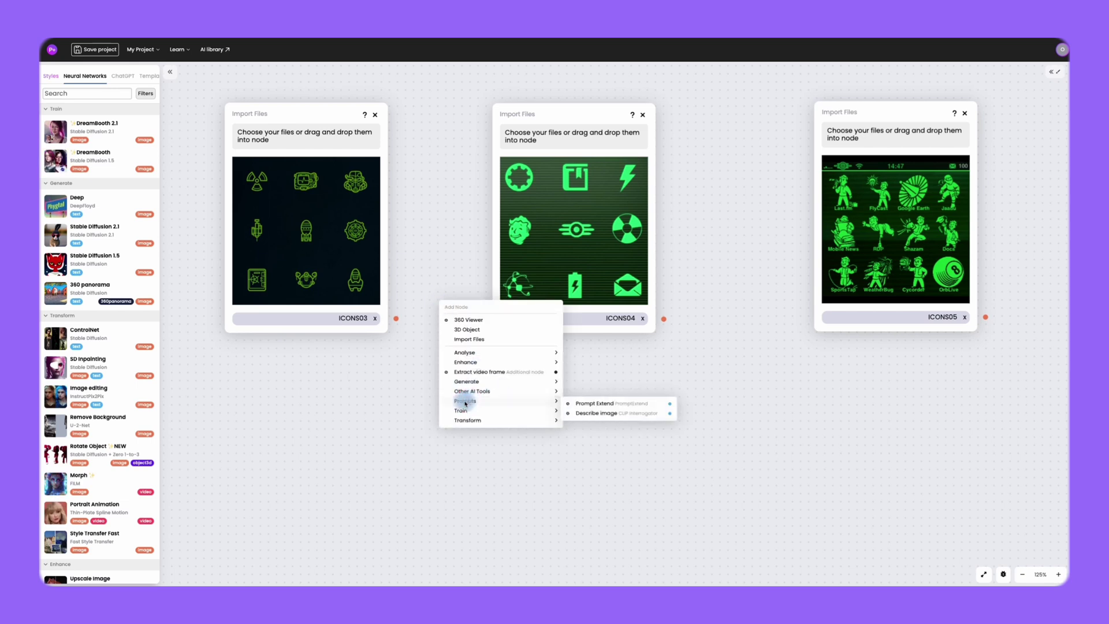
left_click(591, 413)
left_click_drag(611, 370, 566, 370)
left_click(501, 478)
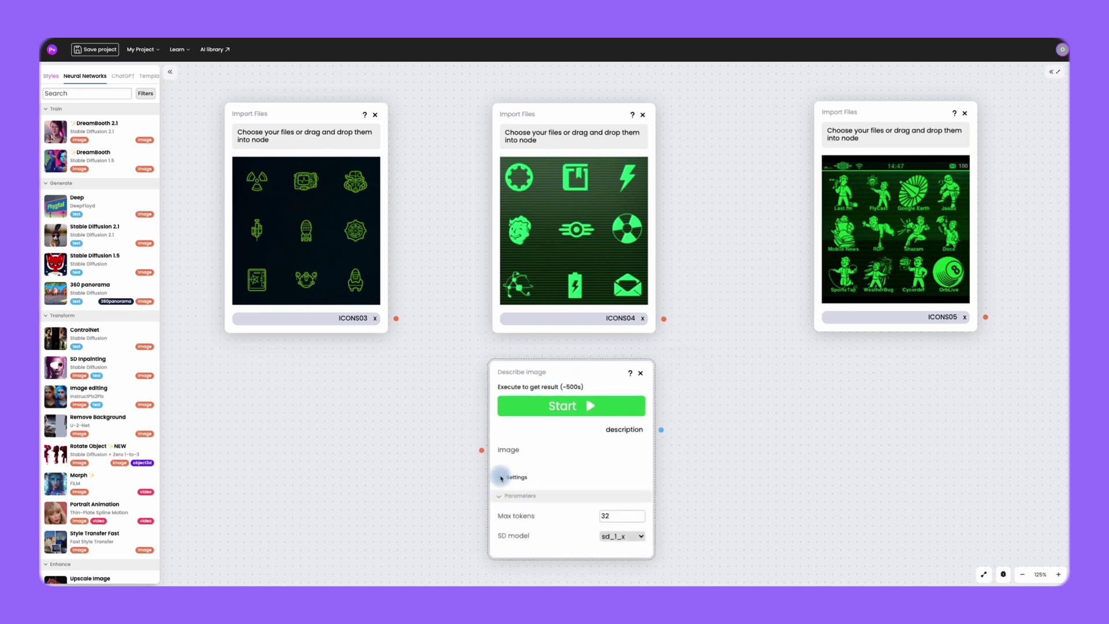
Step: Pick the Describe Image node's SD model and duplicate the node twice for the other two icon sheets
left_click(626, 542)
left_click(627, 542)
key("super+v")
key("super+v")
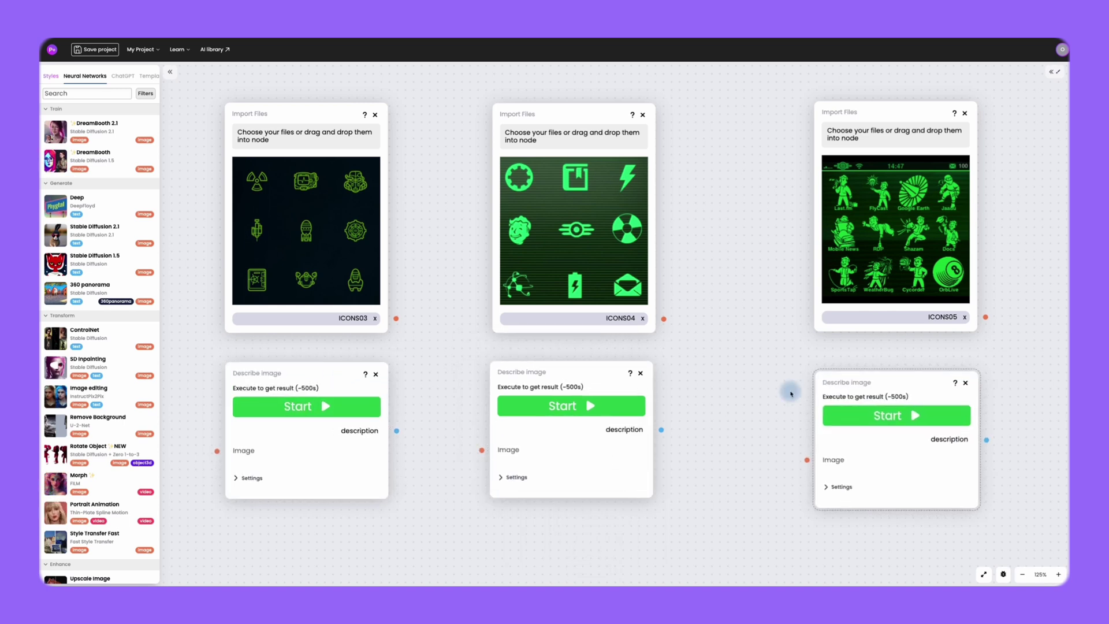
Step: Connect ICONS03, ICONS04 and ICONS05 each to the image input of their own Describe Image node
left_click_drag(396, 319, 217, 451)
left_click_drag(664, 319, 482, 450)
left_click_drag(985, 317, 807, 460)
Step: Run all three Describe Image nodes to generate text descriptions of the icon sheets
left_click(309, 406)
left_click(574, 405)
left_click(871, 420)
scroll(572, 389, "down", 4)
scroll(571, 389, "up", 3)
left_click_drag(572, 390, 570, 458)
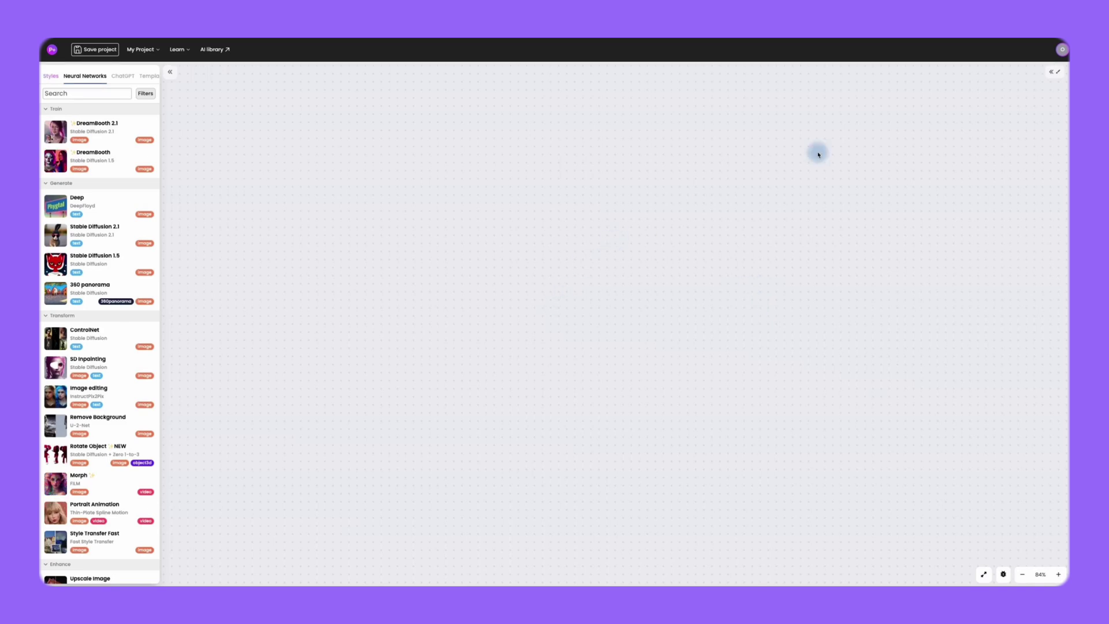
Step: Switch the inpainting tool to Sketching mode and set the brush colour to black
left_click(1055, 74)
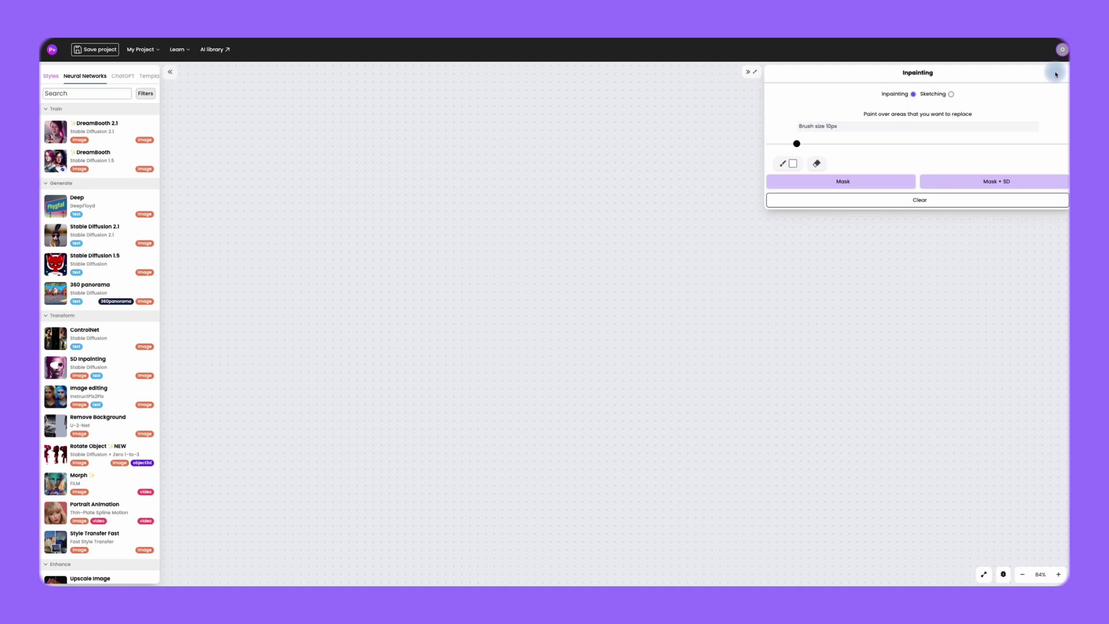
left_click(952, 95)
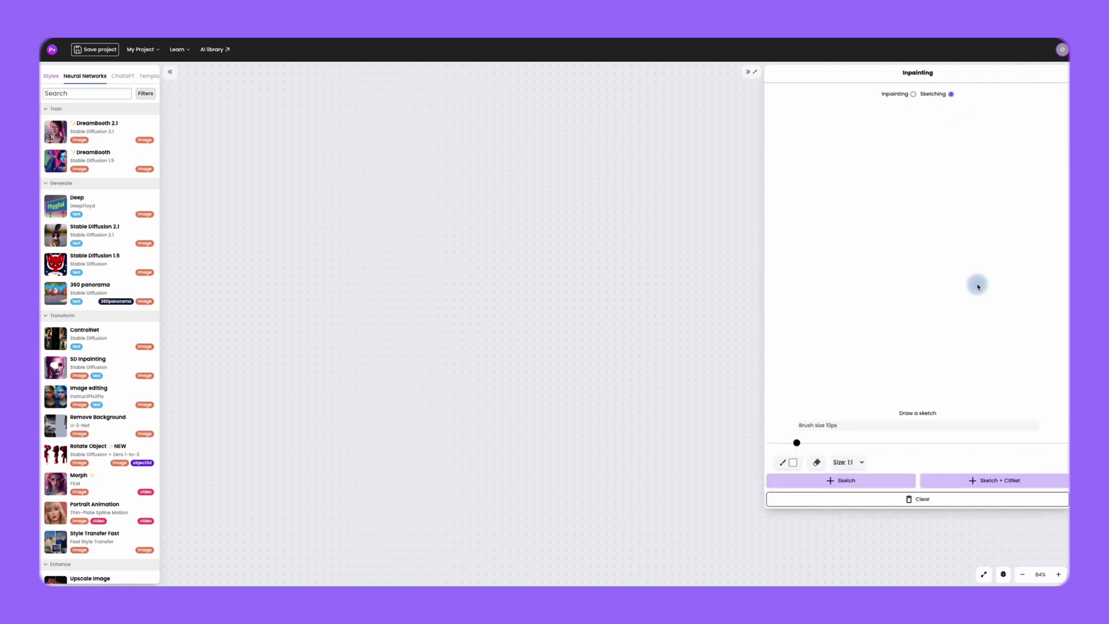
left_click(793, 463)
left_click(793, 462)
left_click(773, 546)
mouse_move(977, 175)
left_mouse_down()
mouse_move(1034, 326)
mouse_move(982, 174)
left_mouse_up()
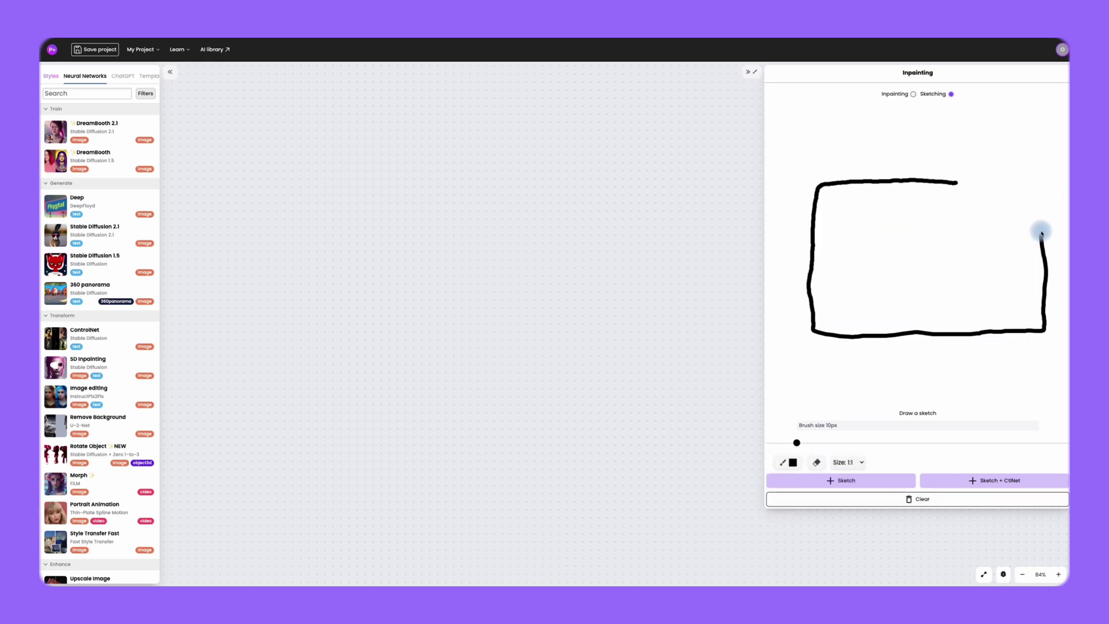
left_click_drag(1039, 231, 958, 181)
mouse_move(878, 181)
left_mouse_down()
mouse_move(991, 181)
mouse_move(976, 182)
left_mouse_up()
left_click_drag(869, 266, 967, 266)
left_click_drag(911, 165, 911, 318)
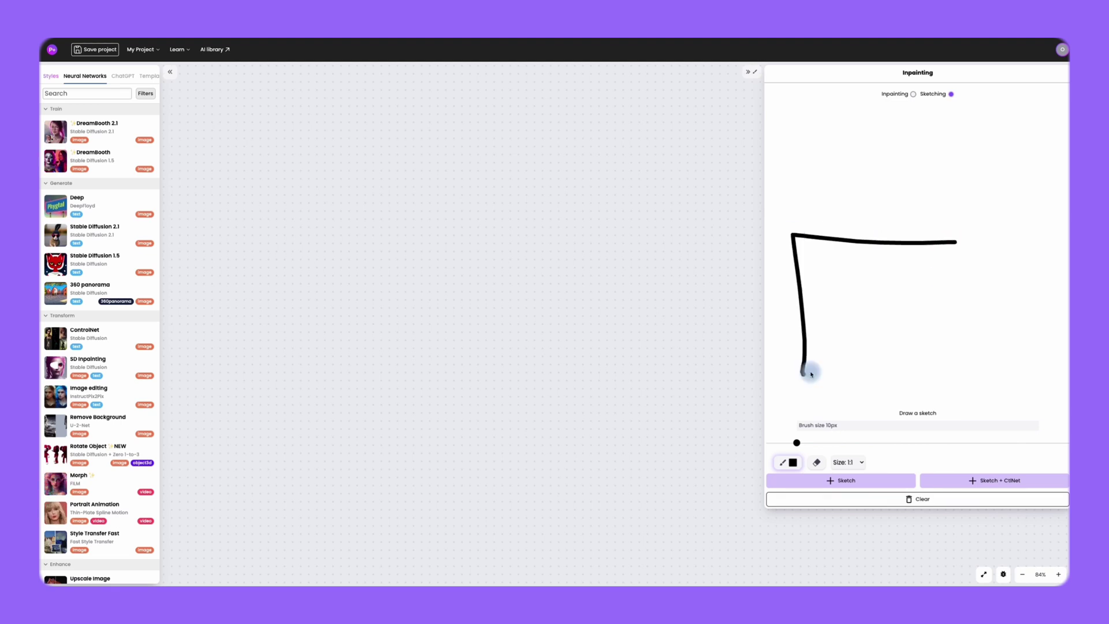
Step: Sketch a first-aid case with black strokes: a wide box, a double-outlined handle on top and a large plus sign inside
left_click_drag(806, 372, 803, 217)
left_click_drag(843, 220, 987, 214)
left_click_drag(872, 218, 968, 222)
left_click_drag(919, 260, 922, 347)
left_click_drag(851, 305, 980, 310)
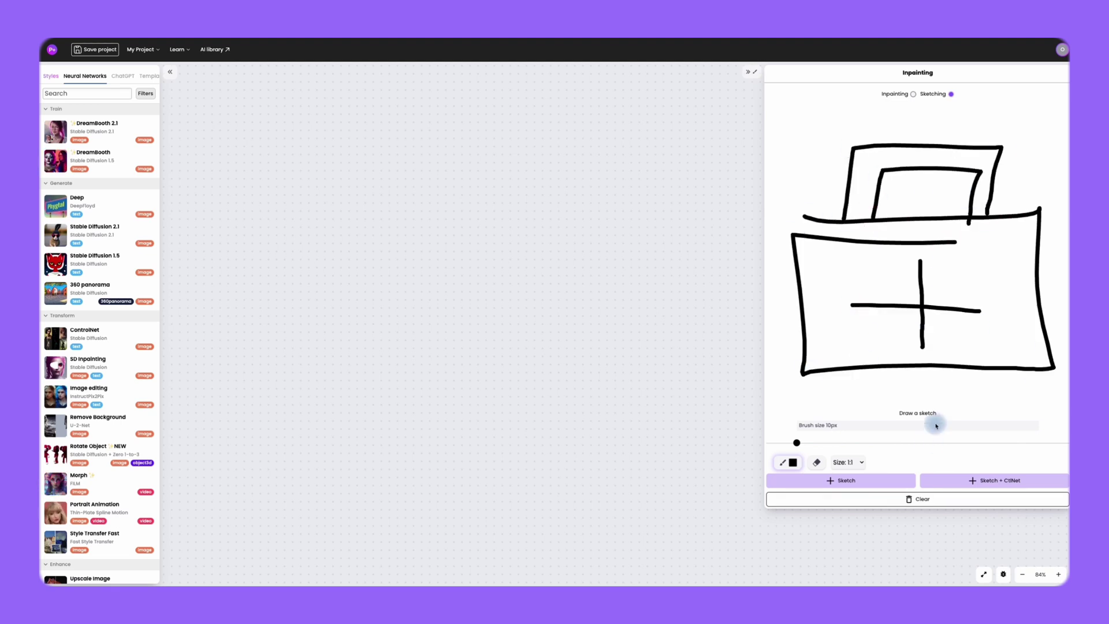
Step: Add the finished first-aid case drawing to the workspace as a sketch node
left_click(831, 480)
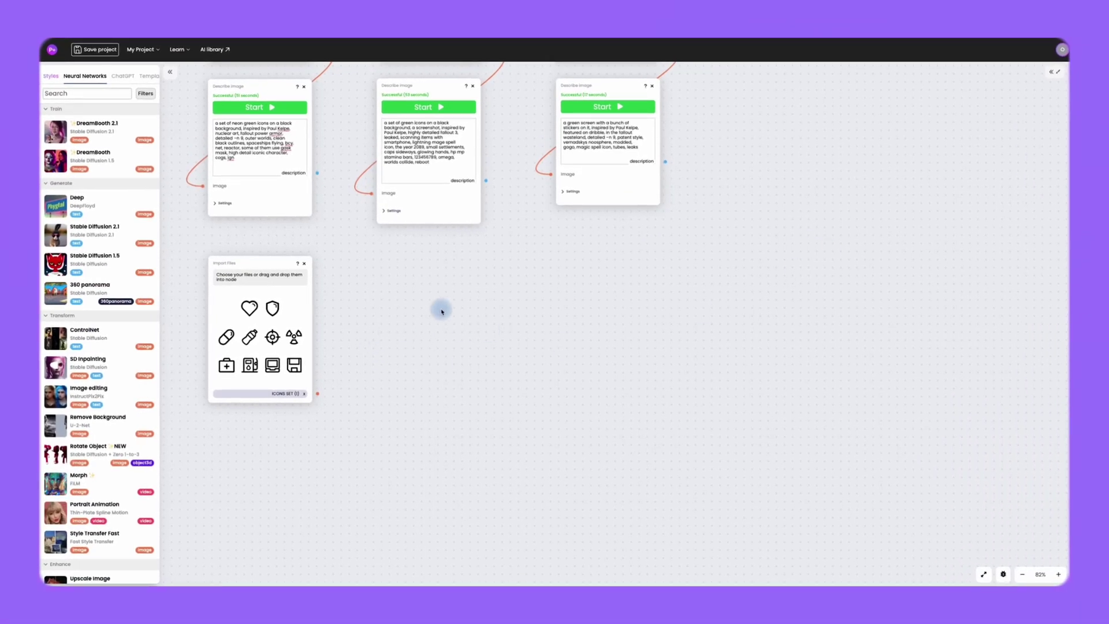
Step: Add a ControlNet node beside the icon set import node and connect ICONS SET to its start image
right_click(342, 233)
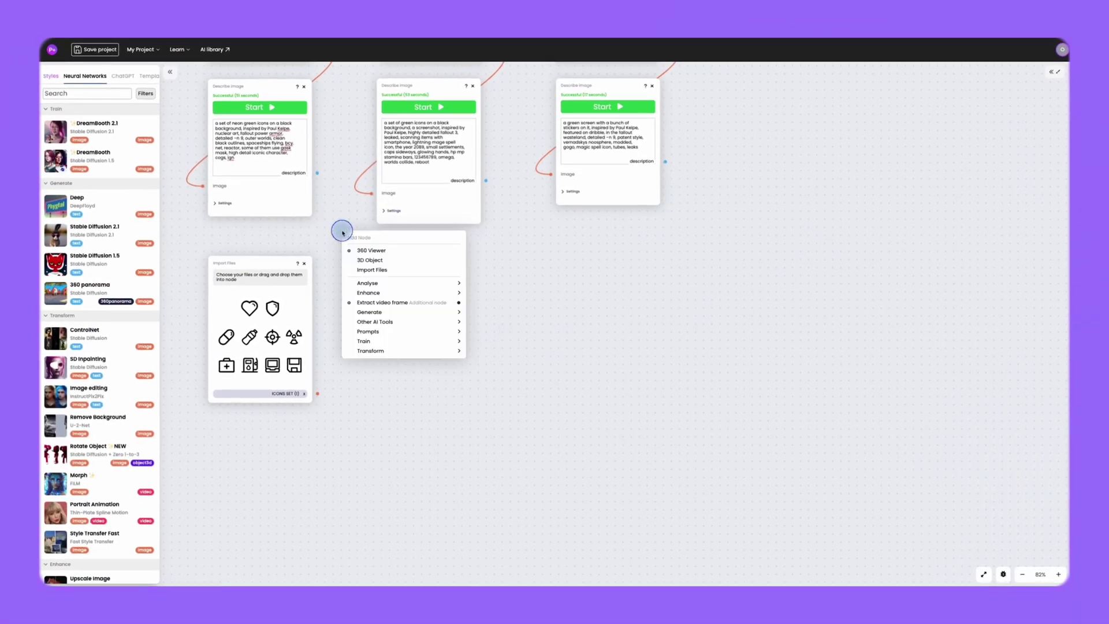
left_click(369, 351)
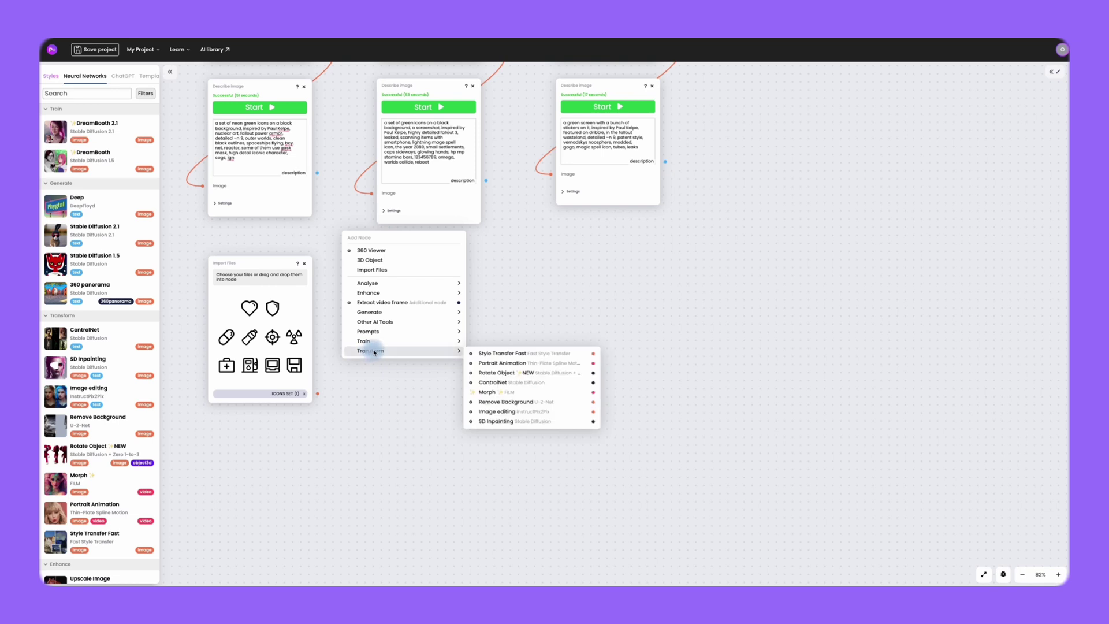
left_click(508, 382)
left_click_drag(546, 354, 616, 255)
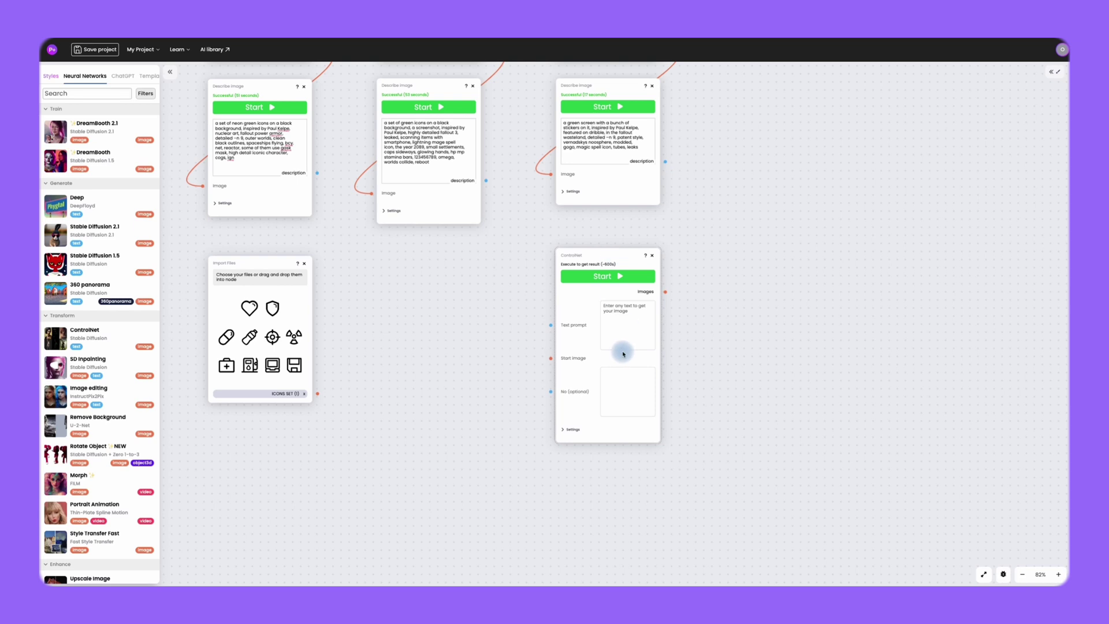
left_click_drag(318, 395, 559, 360)
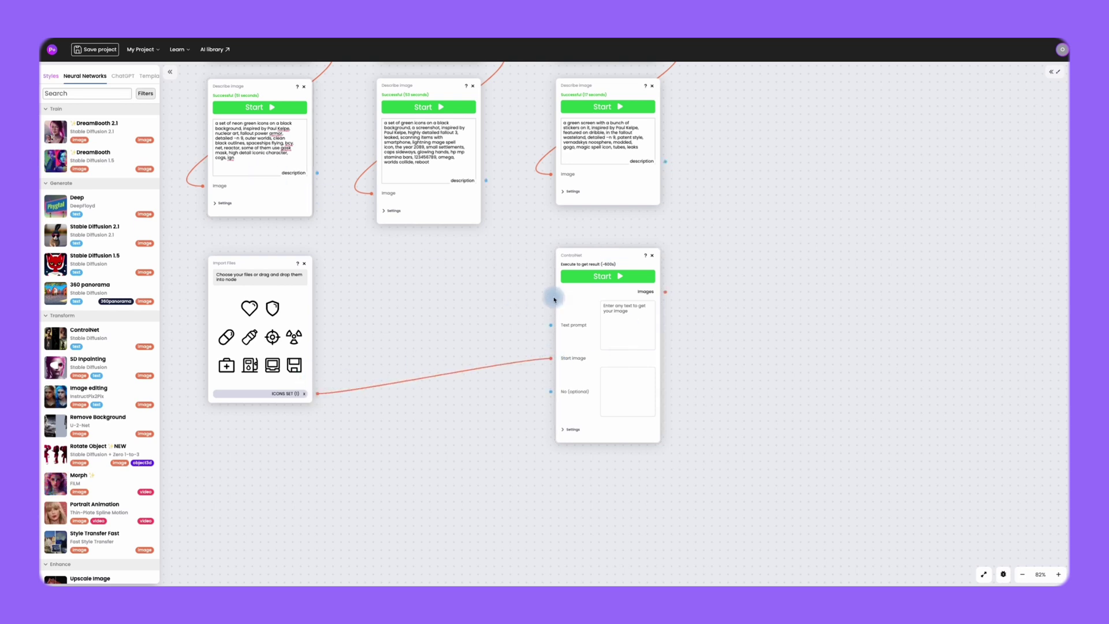
Step: Set the ControlNet text prompt to the first generated image description, prefixed with "in the style of Fallout game, "
left_click(623, 328)
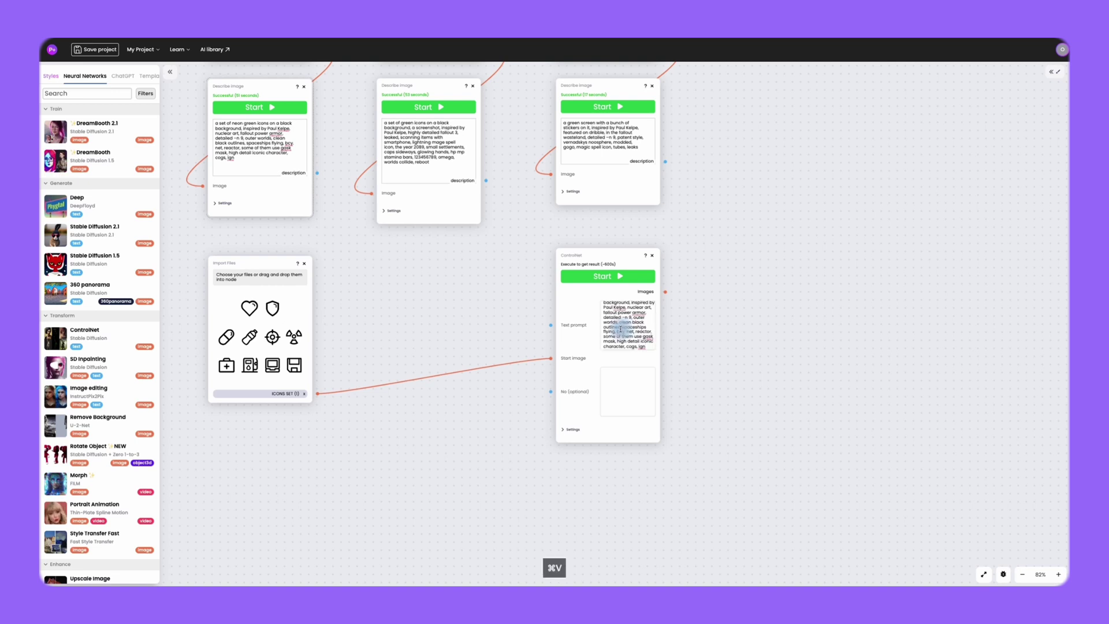
key("ctrl+v")
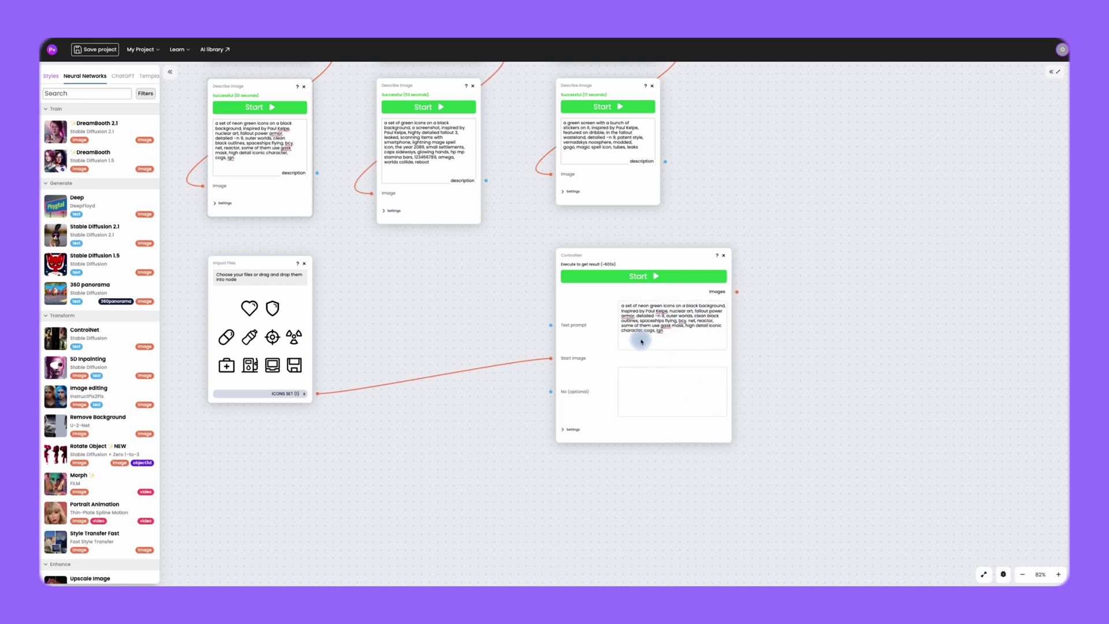
scroll(716, 369, "down", 1)
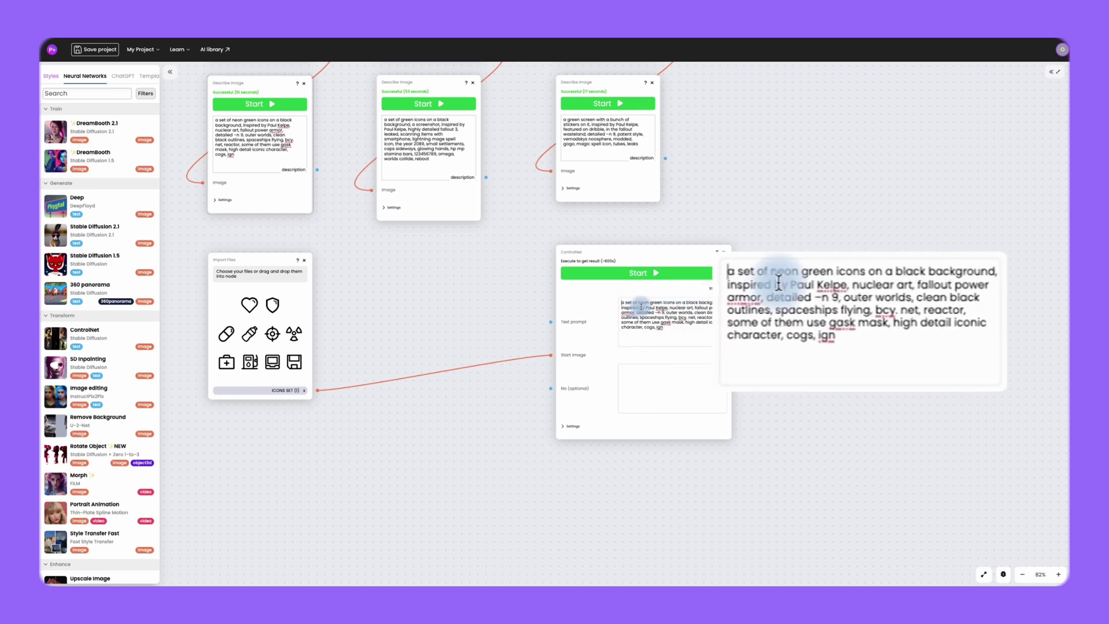
type("in the style of Fallout game")
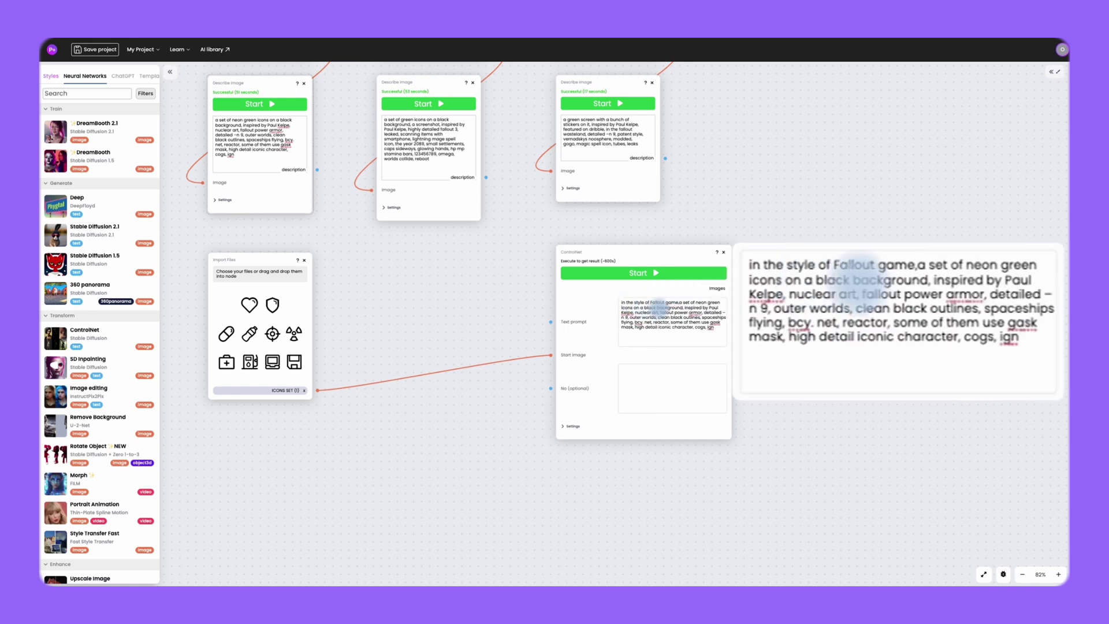
left_click(600, 373)
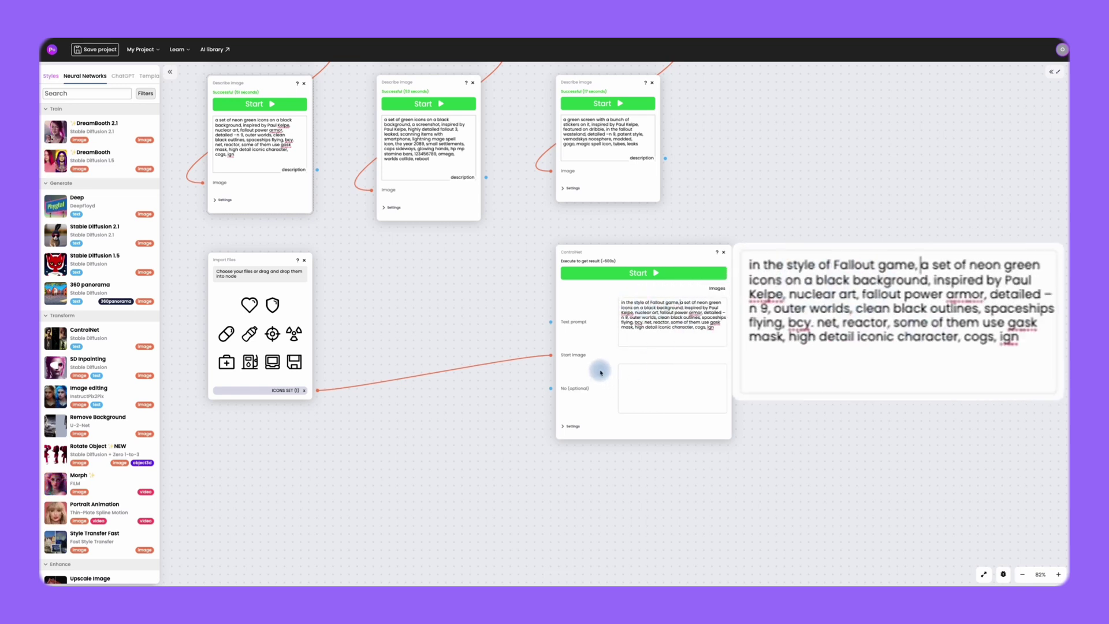
Step: Expand the ControlNet settings, set the type to HED and move the node up to expose all its options
left_click(570, 425)
left_click(705, 507)
left_click(705, 504)
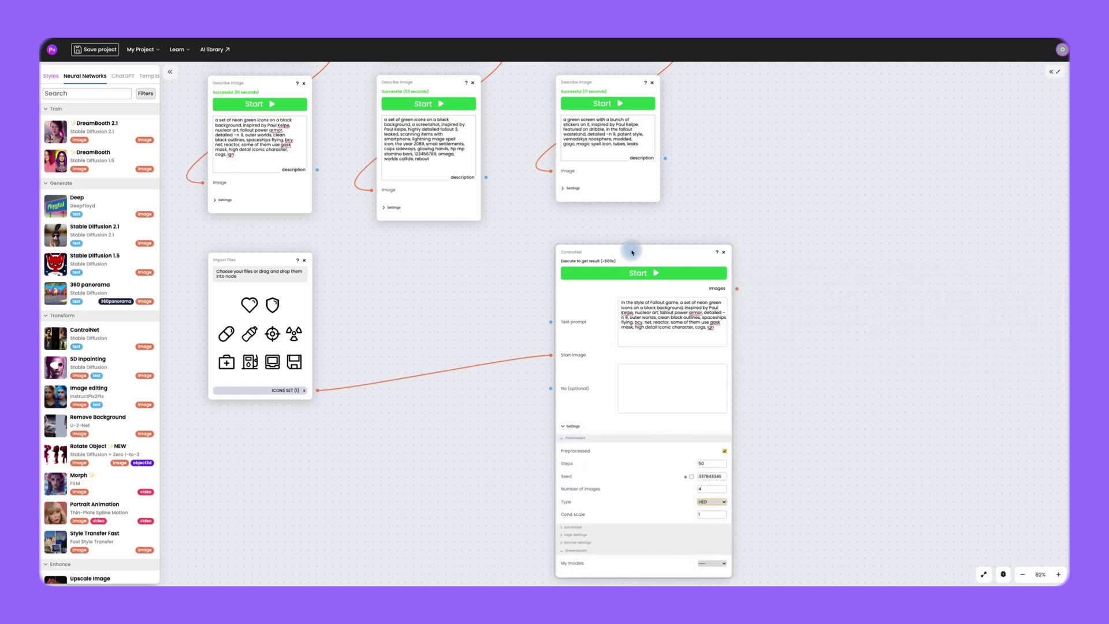
left_click_drag(632, 252, 634, 222)
Step: Select the custom model "in the style of FalloutICONS game" for the ControlNet and run the node
left_click(713, 534)
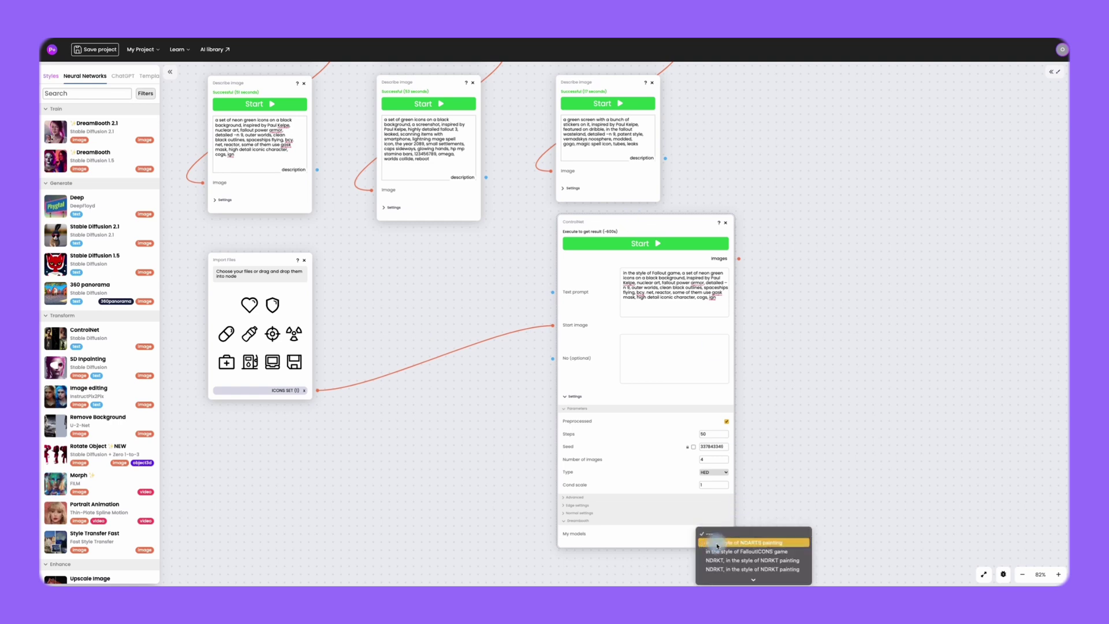
left_click(705, 514)
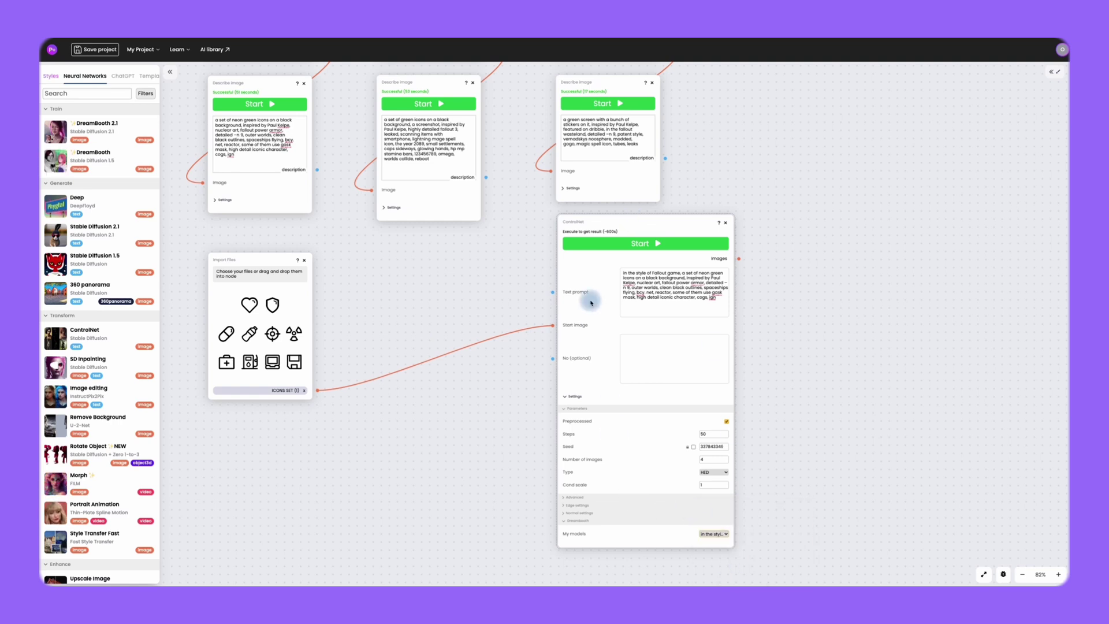
scroll(590, 302, "down", 1)
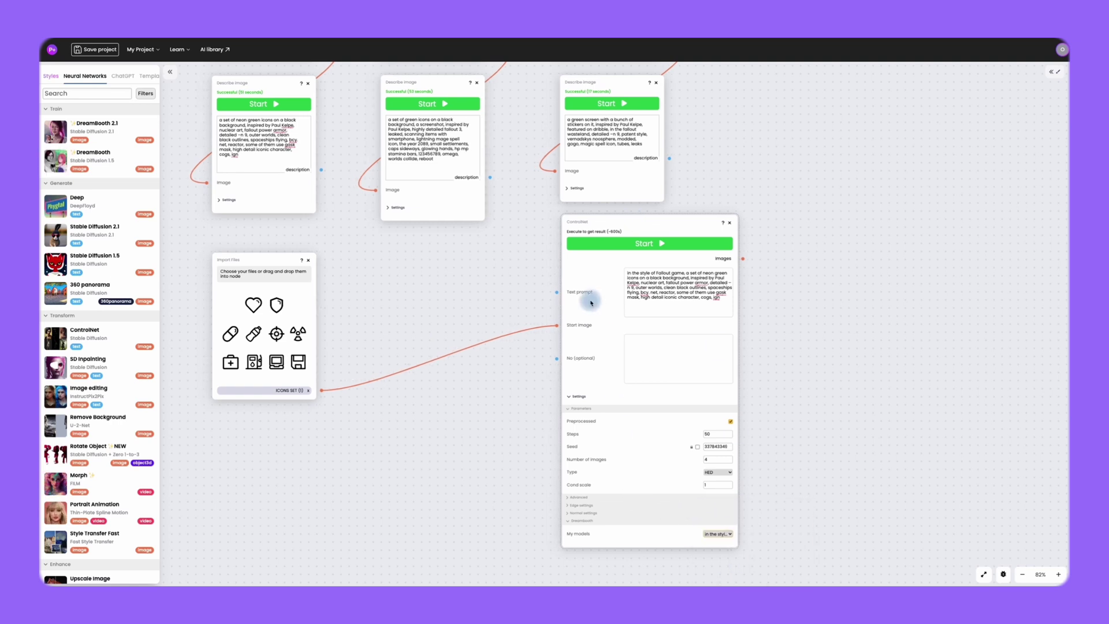
left_click(621, 242)
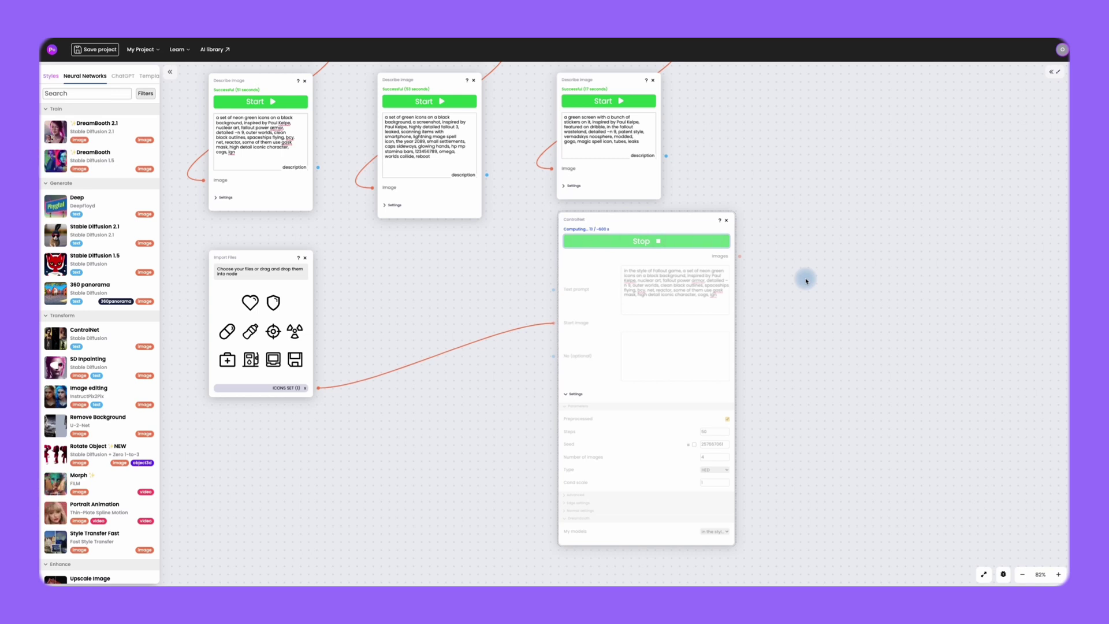
Step: Connect the second output image of the green icons ControlNet to the start image of the next ControlNet and run it
scroll(805, 282, "left", 4)
scroll(994, 294, "up", 6)
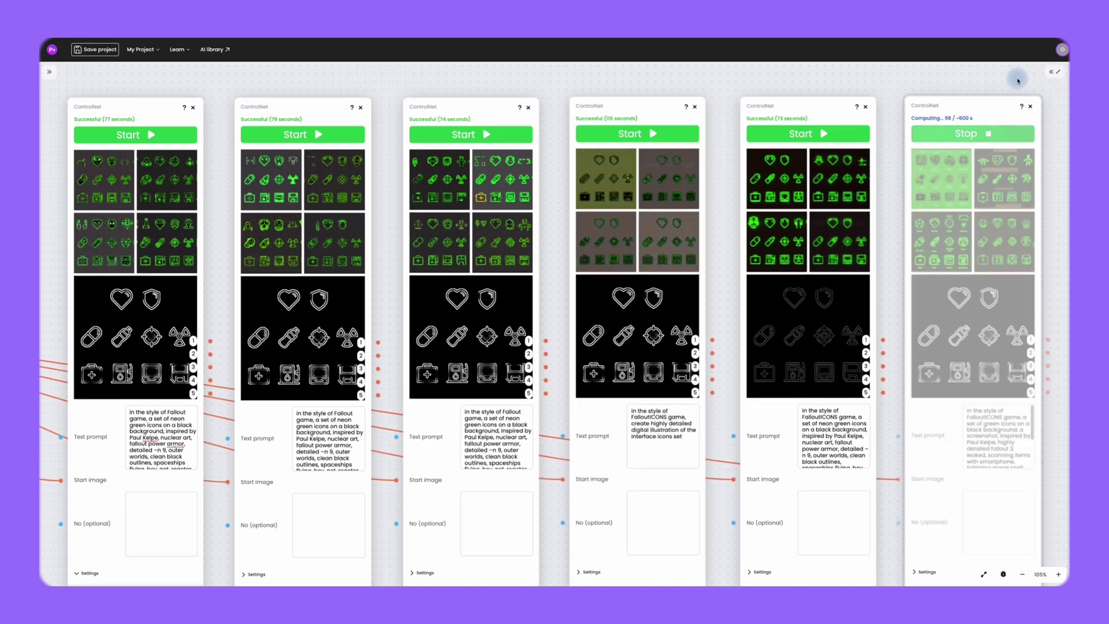
scroll(99, 216, "up", 5)
scroll(262, 332, "right", 15)
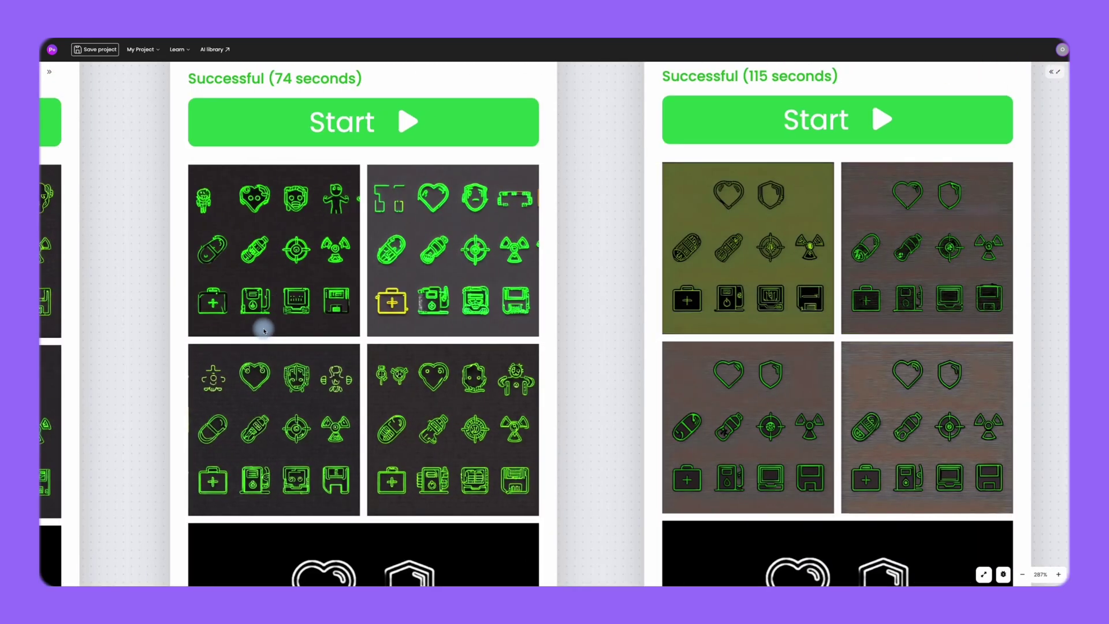
scroll(527, 116, "right", 3)
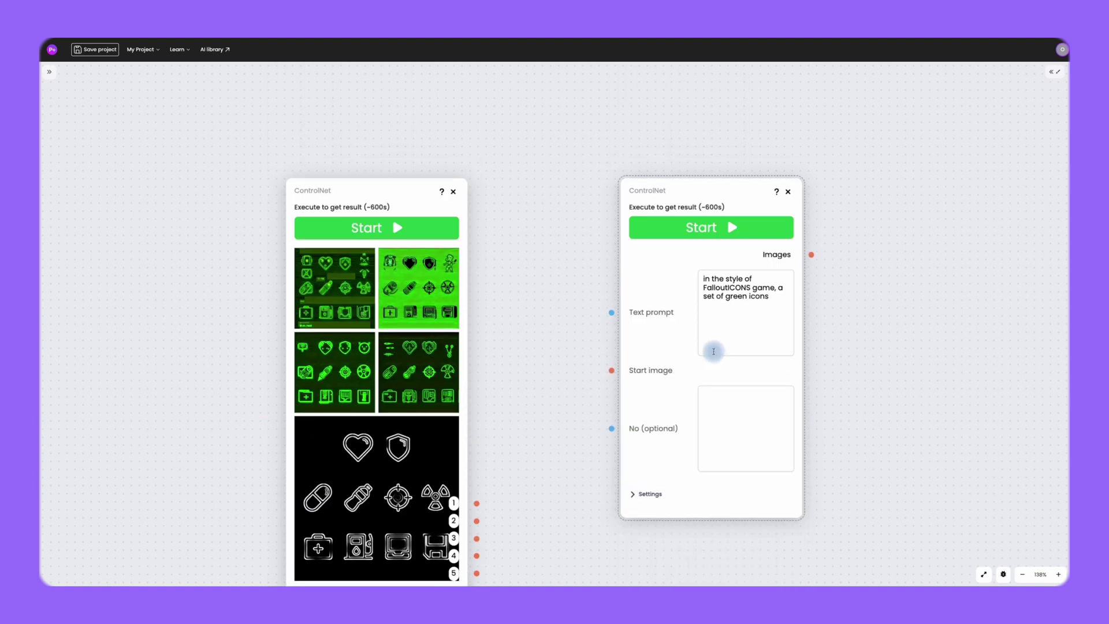
left_click_drag(477, 521, 611, 370)
left_click(724, 229)
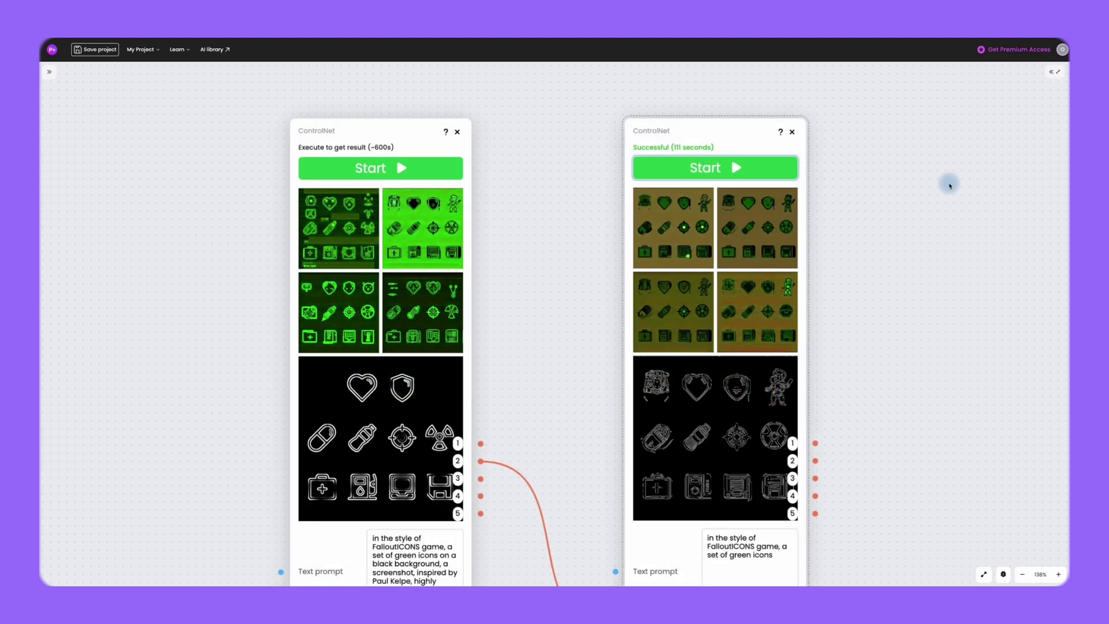
Step: Feed the first output image of the latest ControlNet into an Upscale Image node and run the upscale
scroll(826, 267, "up", 5)
scroll(824, 266, "up", 1)
scroll(824, 265, "right", 4)
mouse_move(291, 248)
left_click(315, 297)
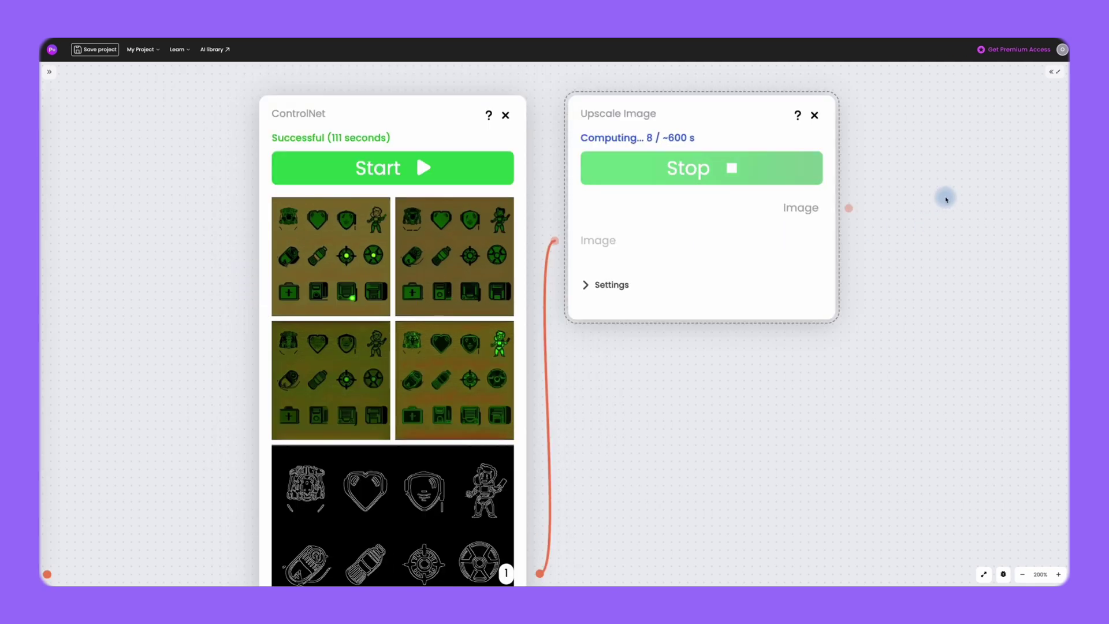
left_click(681, 419)
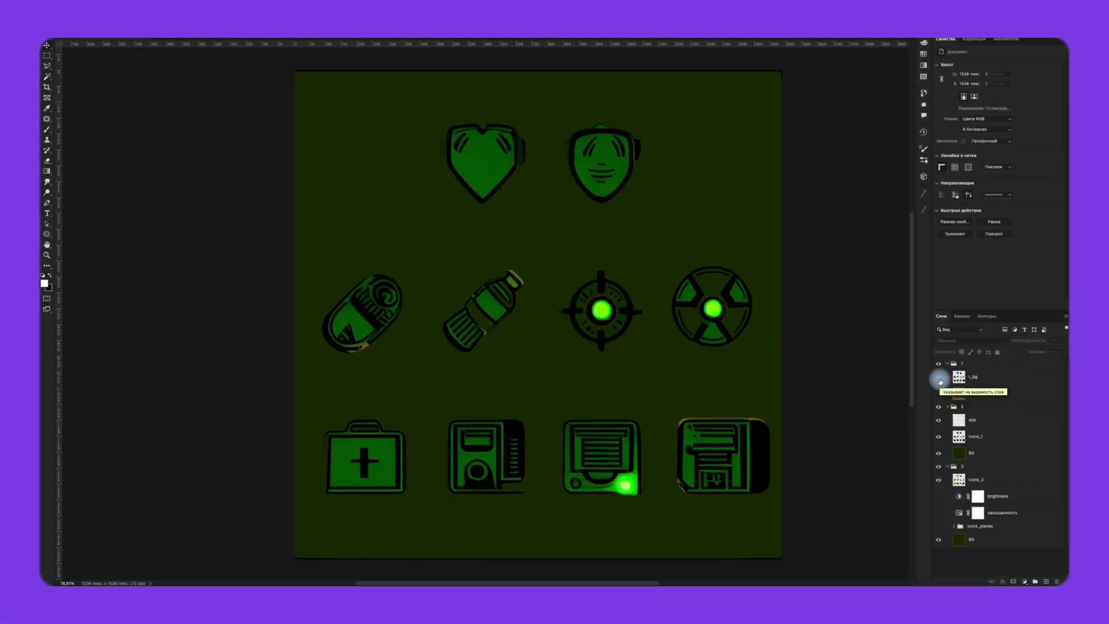
Step: In Photoshop, hide the icon layer in group 1, show the dop layer and hide group 2
left_click(938, 376)
left_click(939, 420)
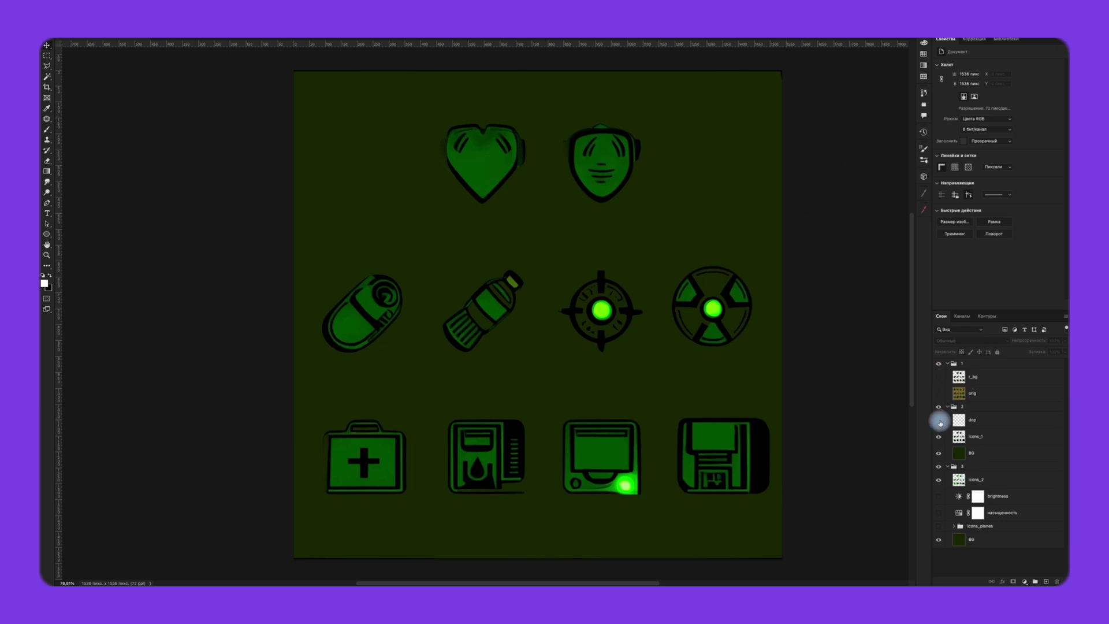
left_click(939, 421)
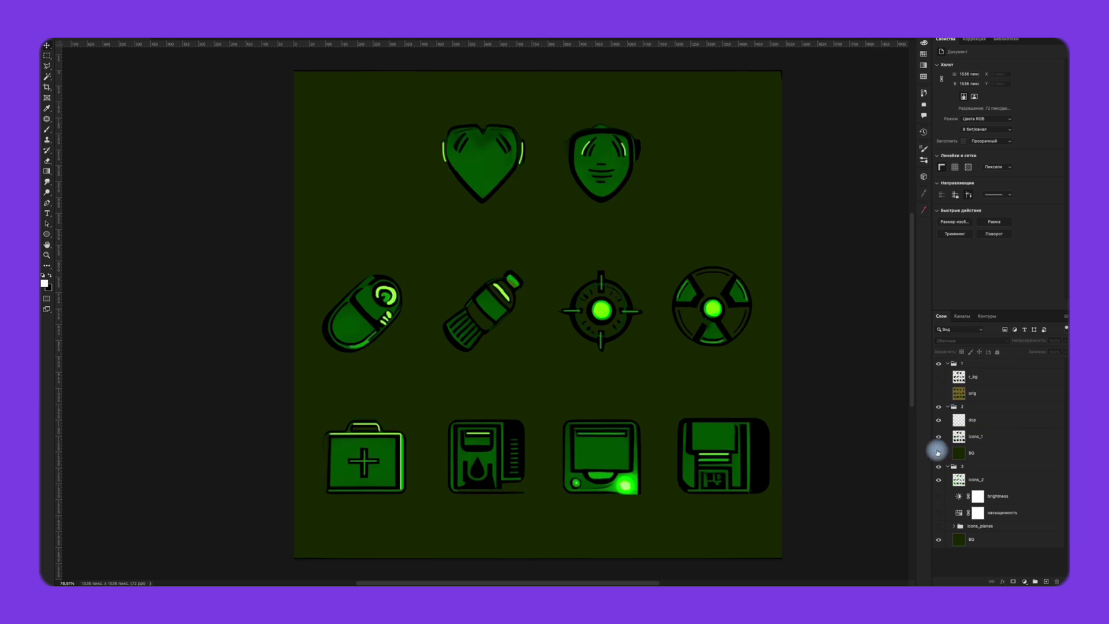
left_click(939, 408)
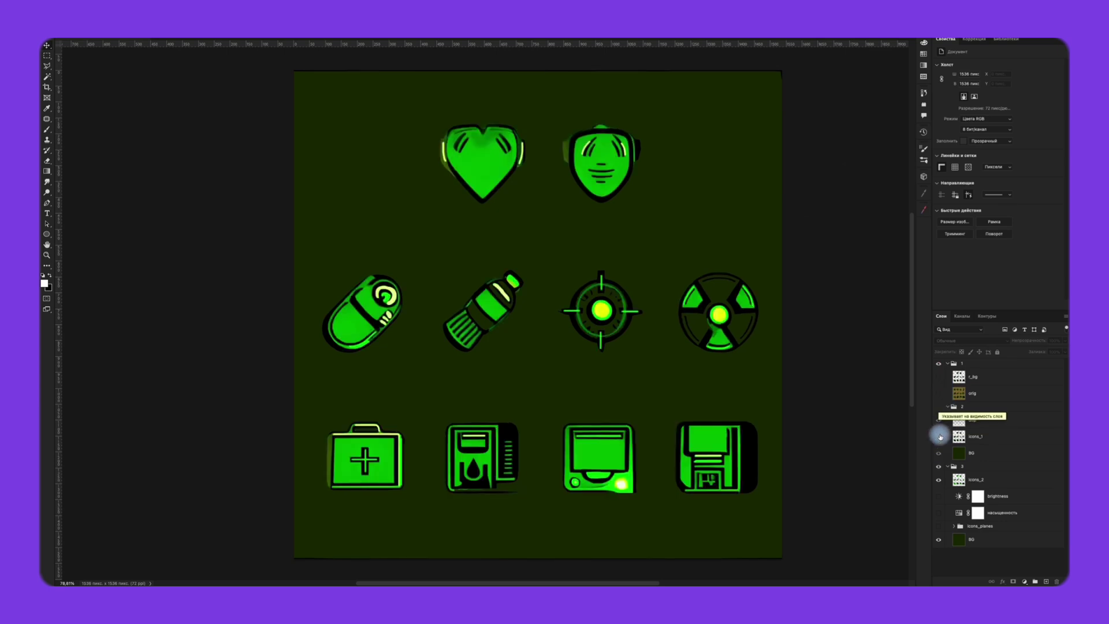
Step: Show the icons_planes group and the brightness and saturation adjustment layers in group 3
left_click(938, 526)
left_click(939, 496)
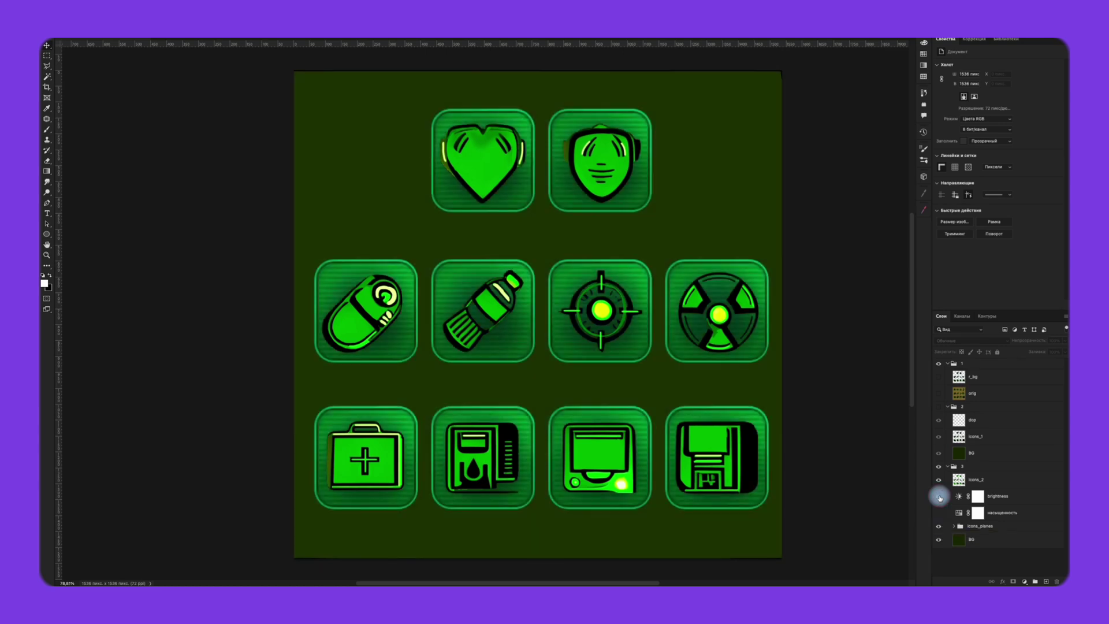
left_click(939, 513)
Step: Switch to Phygital+, import the edited icon sheet ICONS_NEWS 2 in a new node and connect it to a ControlNet's start image
left_click(101, 38)
left_click(119, 99)
scroll(635, 231, "down", 2)
left_click(682, 391)
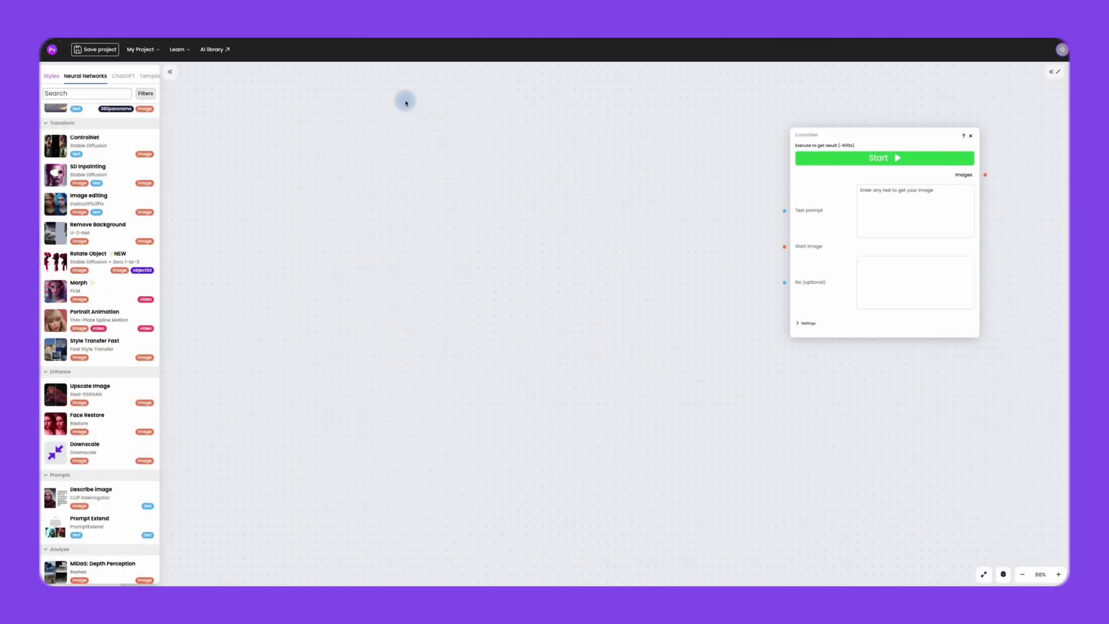
right_click(405, 102)
left_click(445, 141)
left_click_drag(475, 107, 571, 127)
left_click(565, 145)
double_click(418, 211)
scroll(574, 203, "right", 2)
left_click_drag(499, 270, 663, 246)
Step: Run the ControlNet with the prompt "in the style of FalloutICONS game, create highly detailed digital illustration of set game interface icons"
left_click(779, 215)
type("In the style of FalloutICONS game, create highly detailed digital illustration of set game interface icons")
left_click(837, 158)
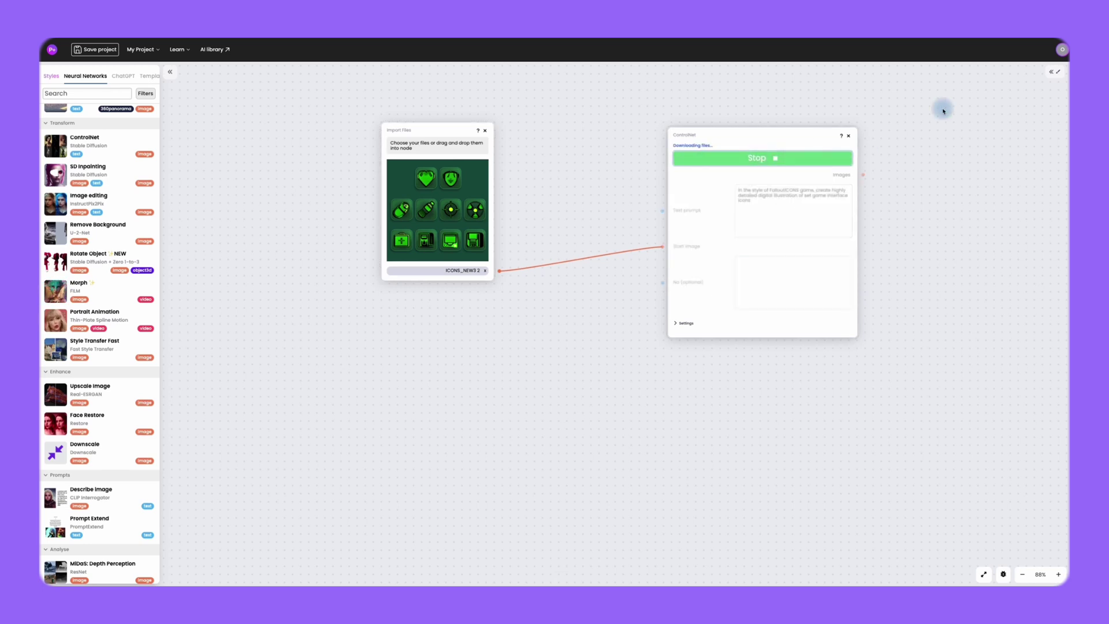
Step: Lock the seed in the ControlNet's settings and place two copies of the node beside it
scroll(673, 383, "down", 5)
left_click(674, 385)
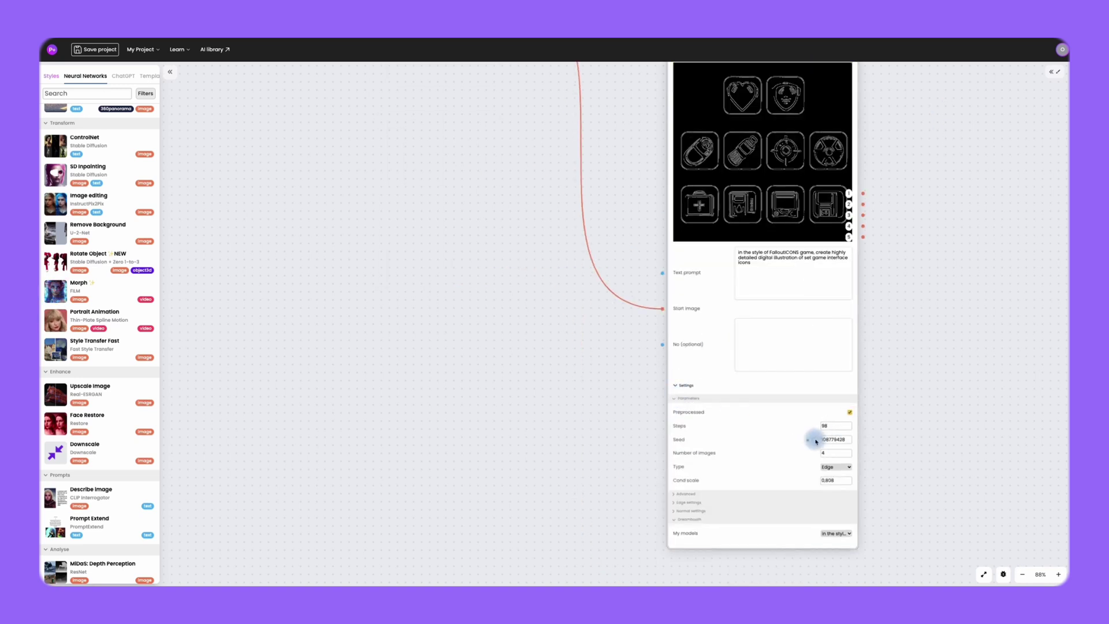
scroll(689, 407, "up", 6)
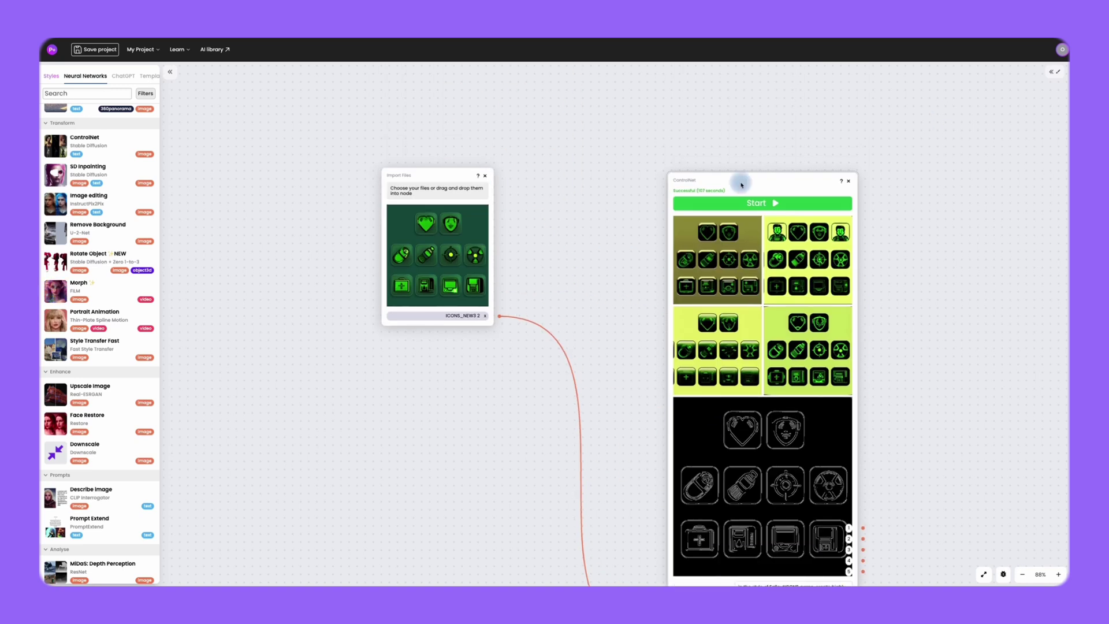
key("super+v")
scroll(924, 189, "right", 5)
key("super+v")
left_click_drag(994, 190, 973, 188)
Step: Connect the imported ICONS_NEWS 2 image to the start image inputs of both copied ControlNet nodes
scroll(386, 334, "down", 2)
left_click_drag(294, 195, 663, 534)
scroll(664, 535, "up", 1)
left_click_drag(295, 223, 863, 511)
Step: Set the Cond scale of the third ControlNet node to 0,96
scroll(864, 511, "down", 7)
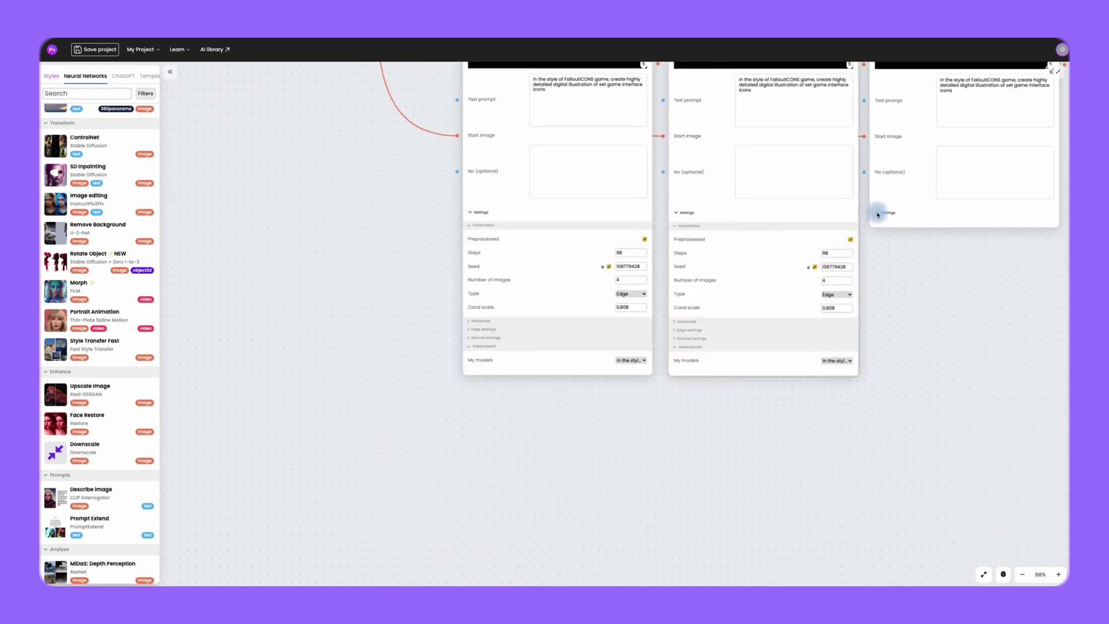
scroll(1037, 308, "right", 1)
left_click_drag(1038, 309, 994, 305)
type("0,96")
Step: Run all three ControlNet nodes to generate variations of the icon sheet
scroll(1044, 257, "right", 1)
scroll(843, 258, "up", 8)
left_click(583, 172)
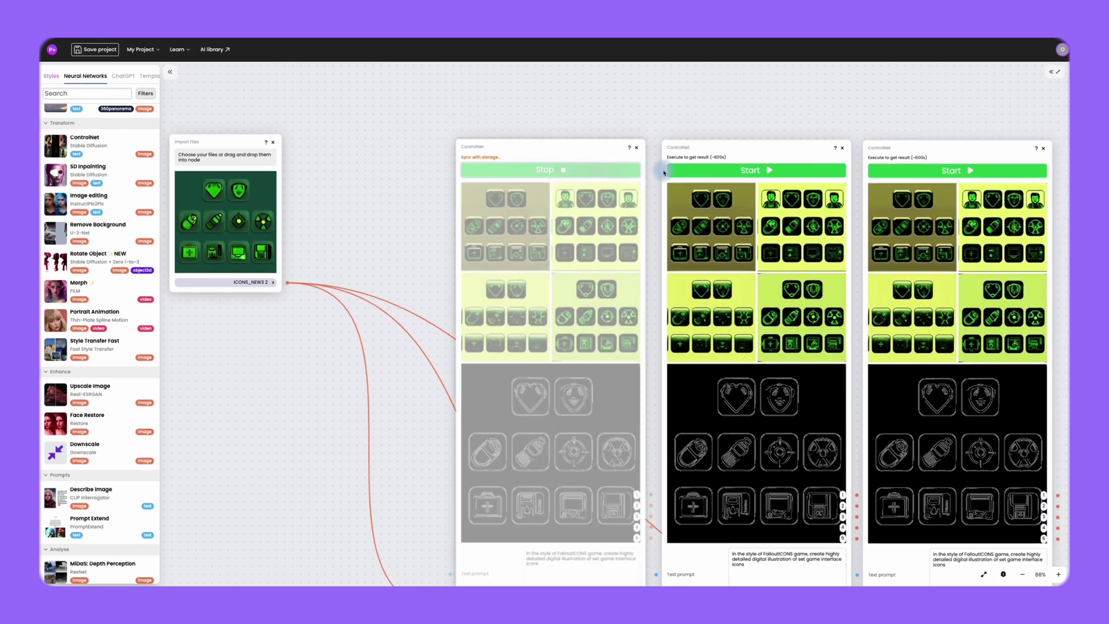
left_click(717, 174)
left_click(906, 173)
scroll(860, 177, "down", 1)
scroll(860, 178, "up", 1)
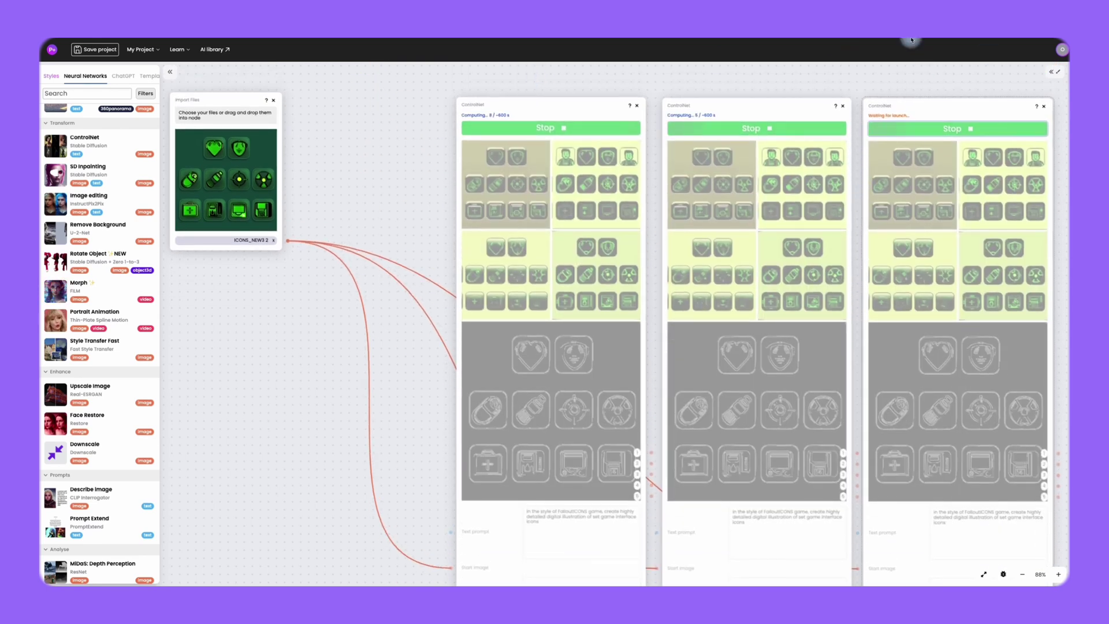
Step: Add a Remove Background node next to the generated icon variations and delete the last ControlNet node
scroll(603, 79, "right", 10)
scroll(701, 74, "right", 20)
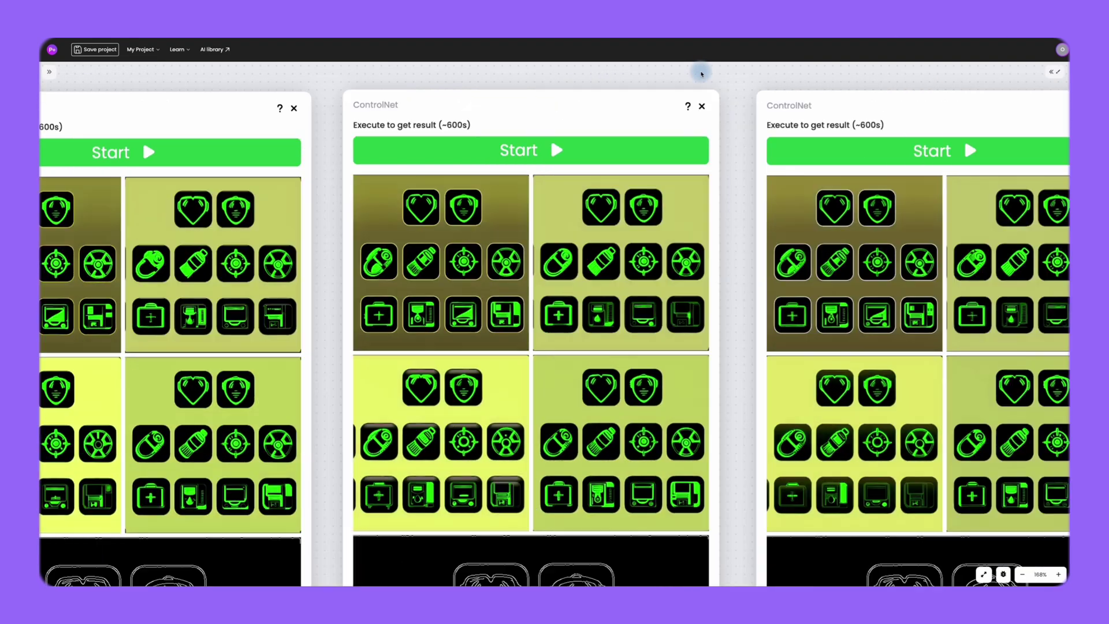
scroll(700, 72, "left", 5)
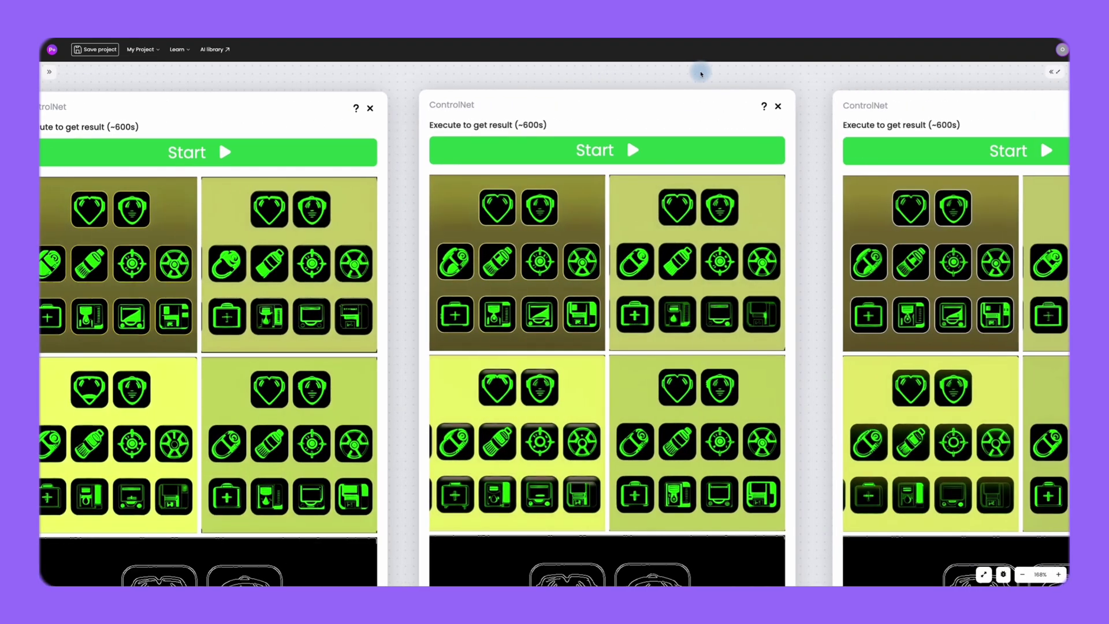
scroll(566, 462, "down", 5)
left_click(49, 71)
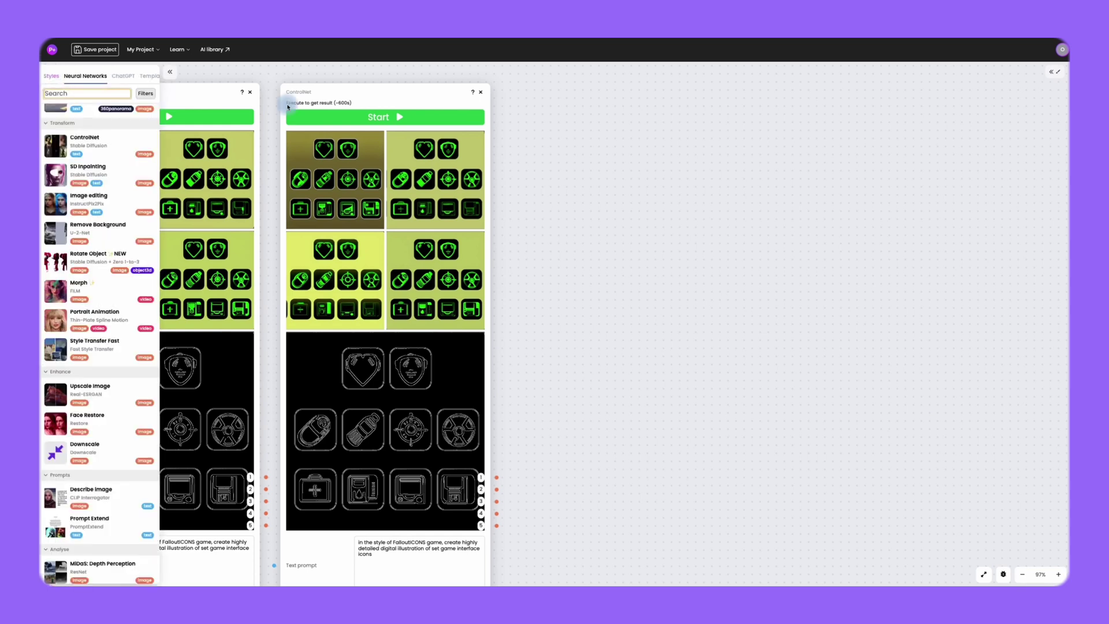
left_click_drag(97, 229, 715, 91)
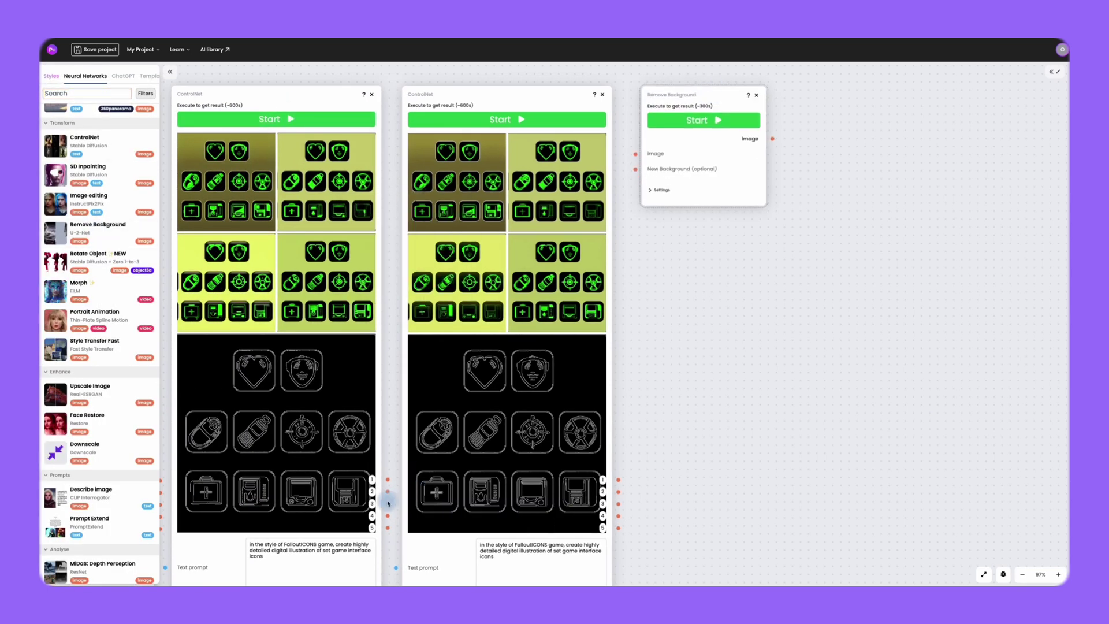
left_click(603, 94)
Step: Connect the third output image of the remaining ControlNet to the Remove Background node, move the node closer and run it
left_click_drag(387, 503, 635, 153)
left_click_drag(685, 92, 511, 94)
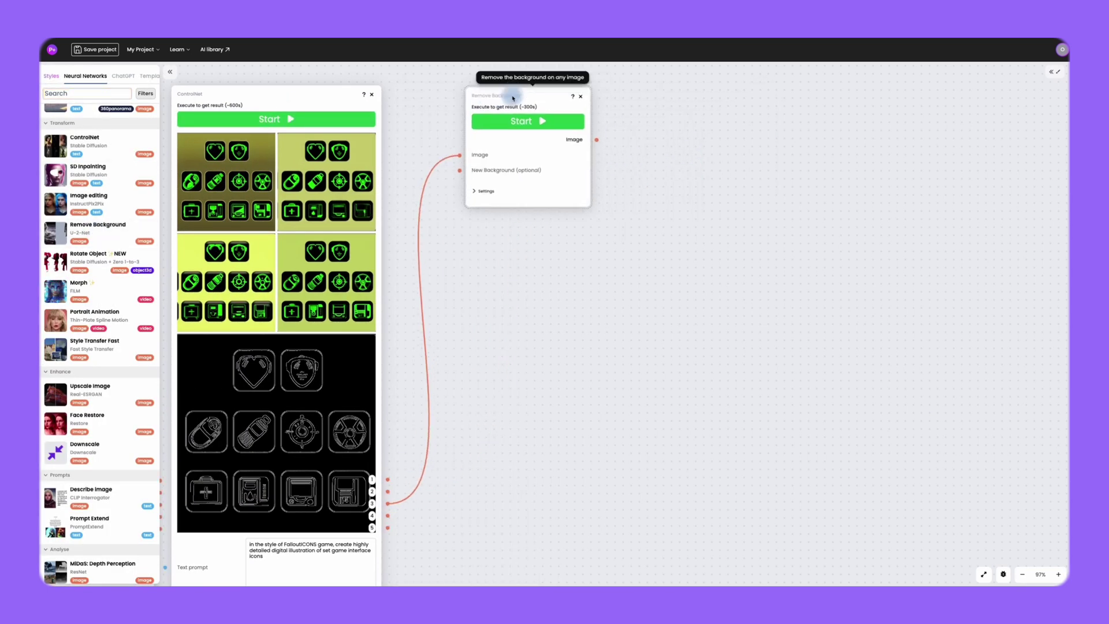
left_click(522, 120)
Step: Add an Upscale Image node, connect the background-free icon sheet to it and run it
left_click_drag(99, 396, 711, 94)
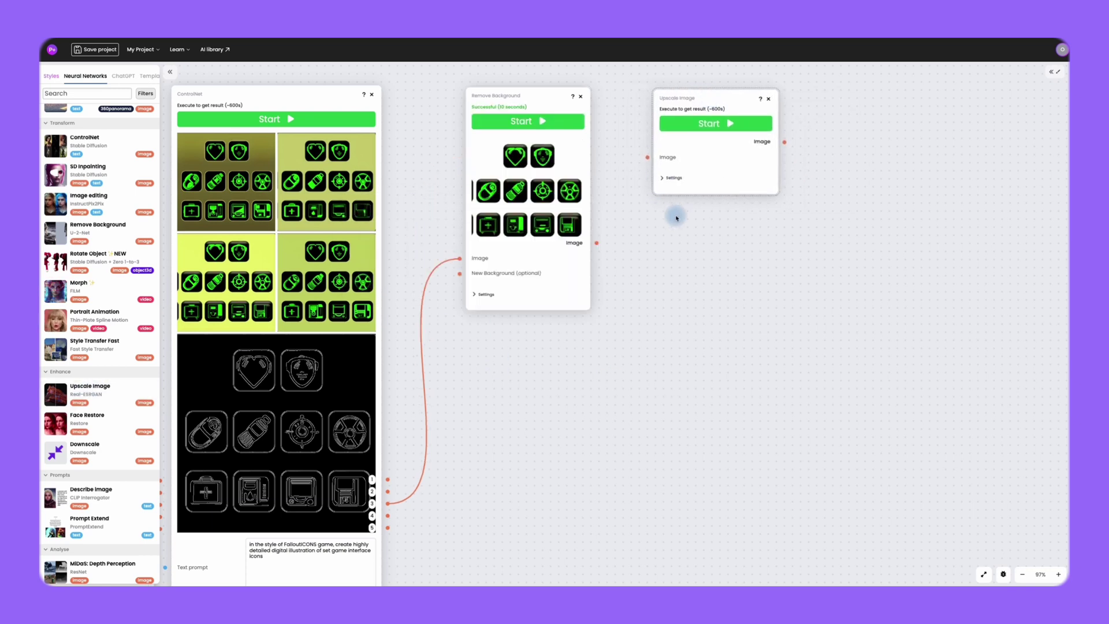
left_click_drag(602, 246, 647, 157)
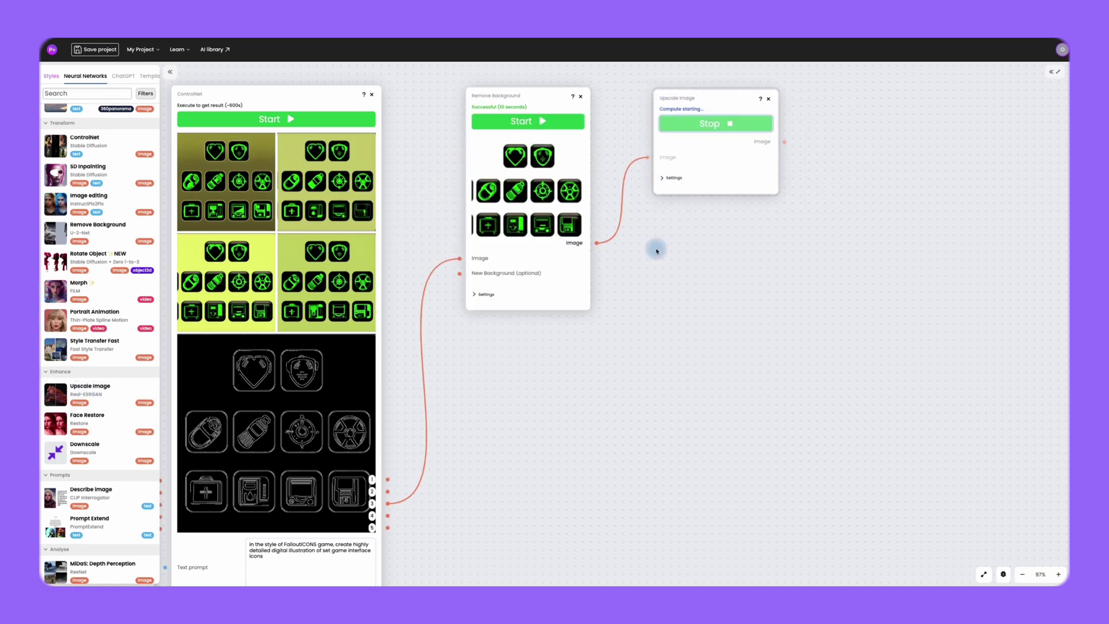